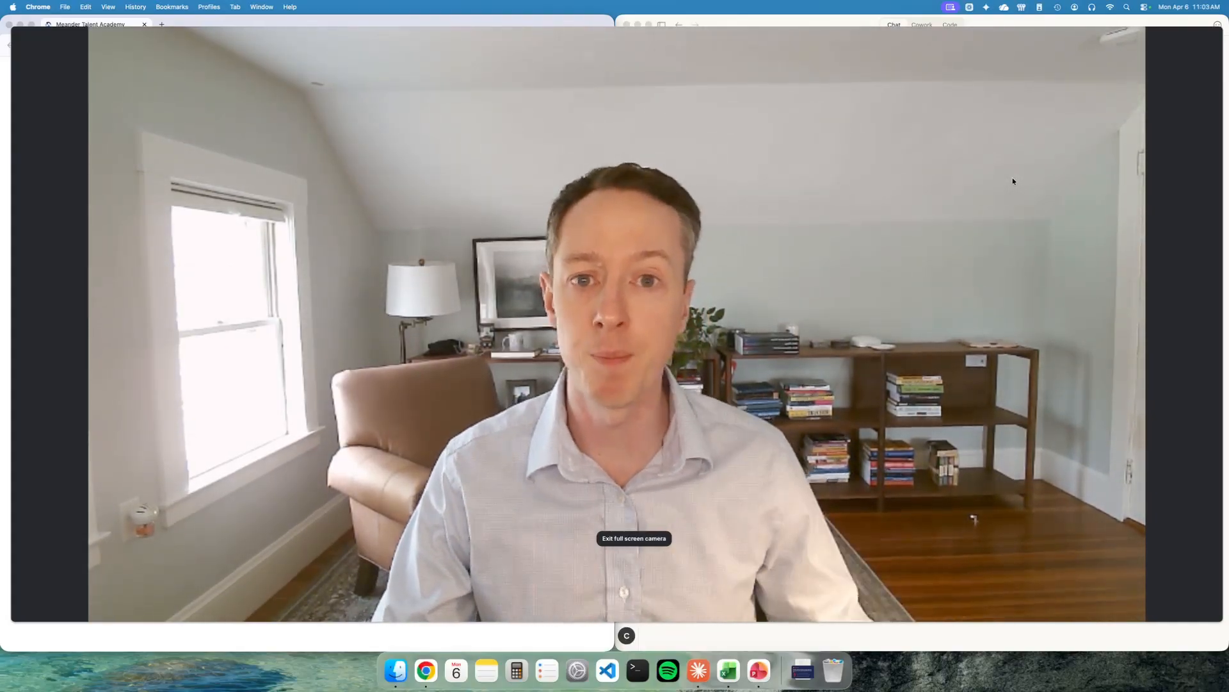
- Continue the Applied AI for HR course and open the lesson 'Read the Story in Your Pipeline'
left_click(634, 555)
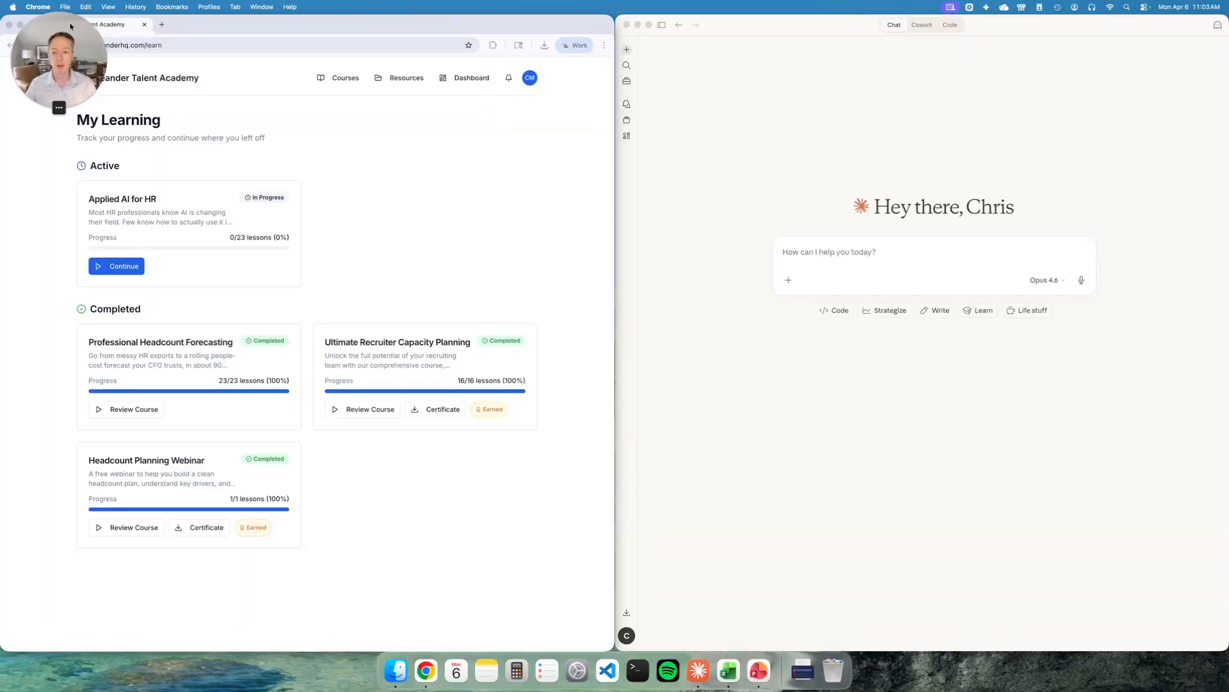
left_click(129, 271)
left_click(128, 271)
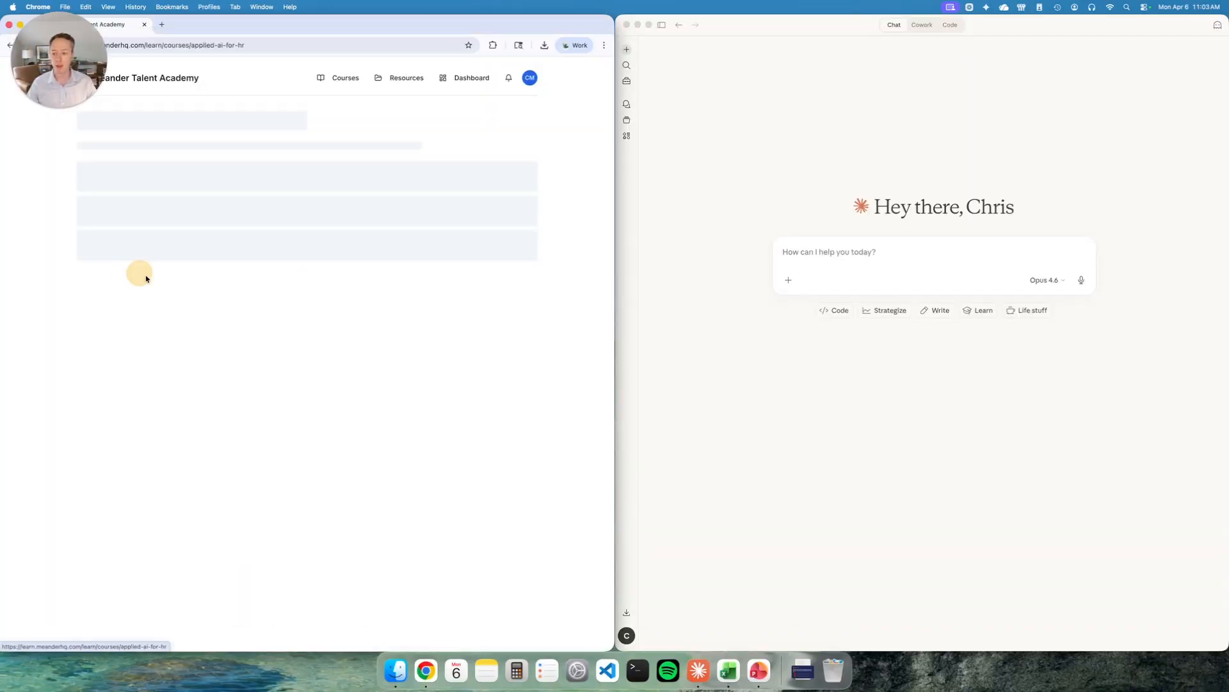
scroll(293, 384, "down", 7)
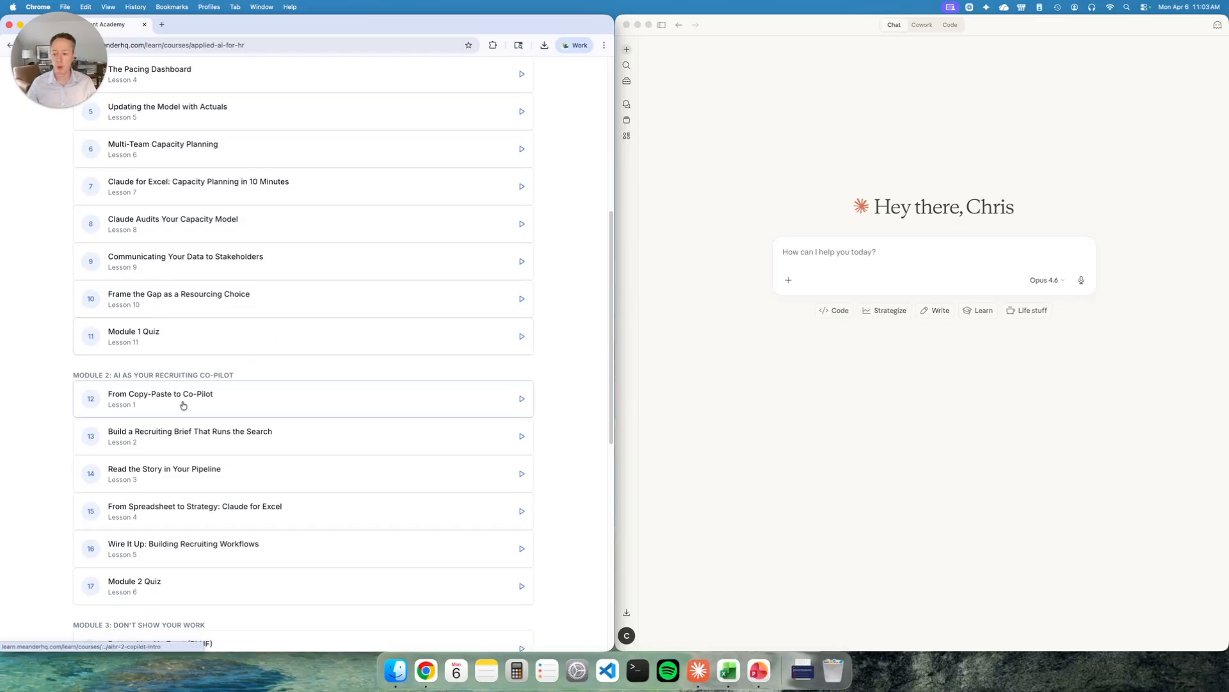
scroll(183, 400, "down", 3)
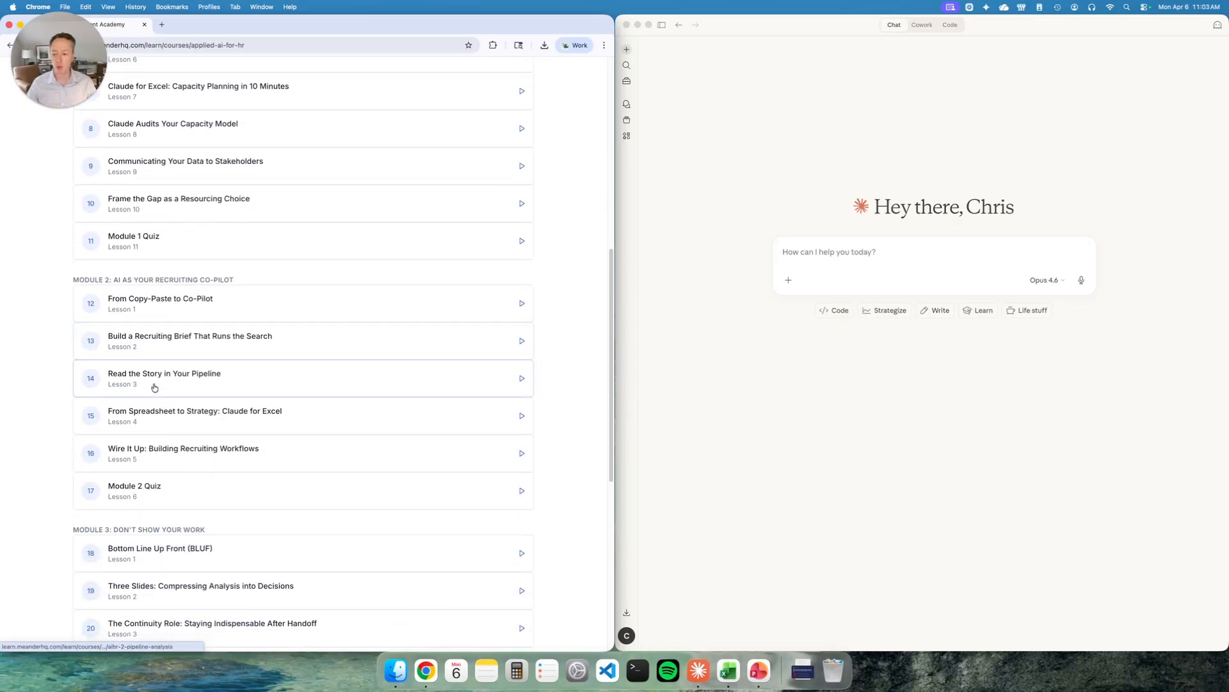
left_click(195, 379)
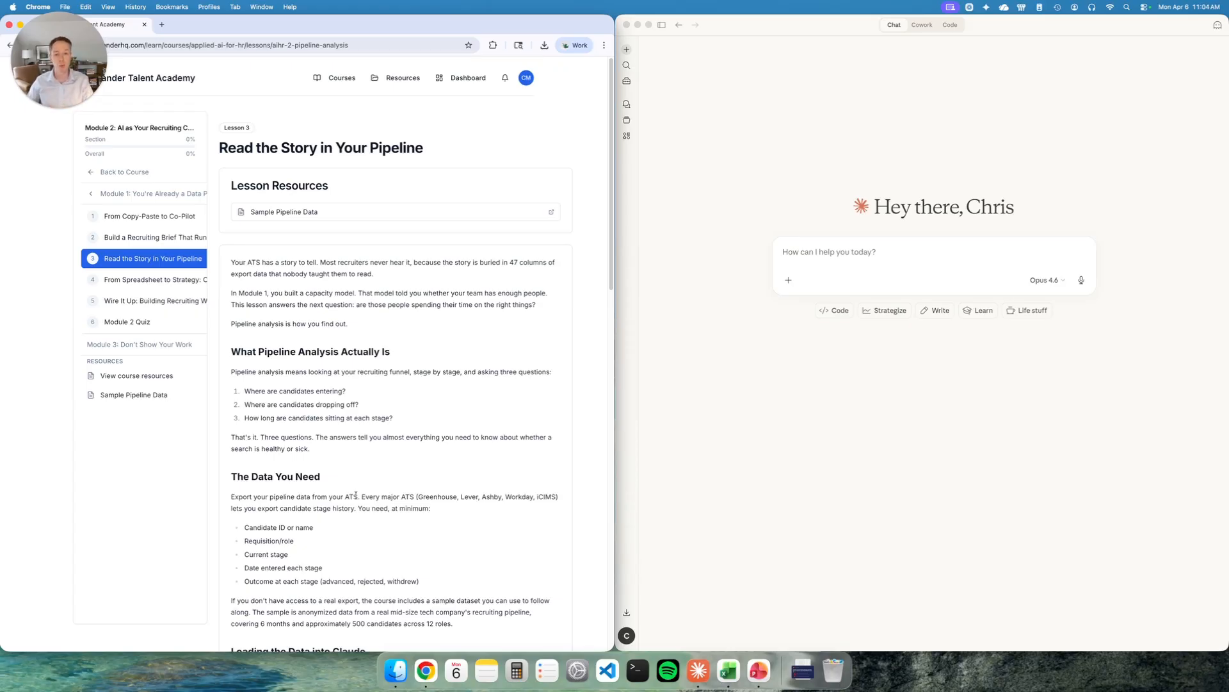
- Attach Sample Pipeline Data.csv to a new Claude chat and send the lesson's data inventory prompt
scroll(290, 541, "down", 5)
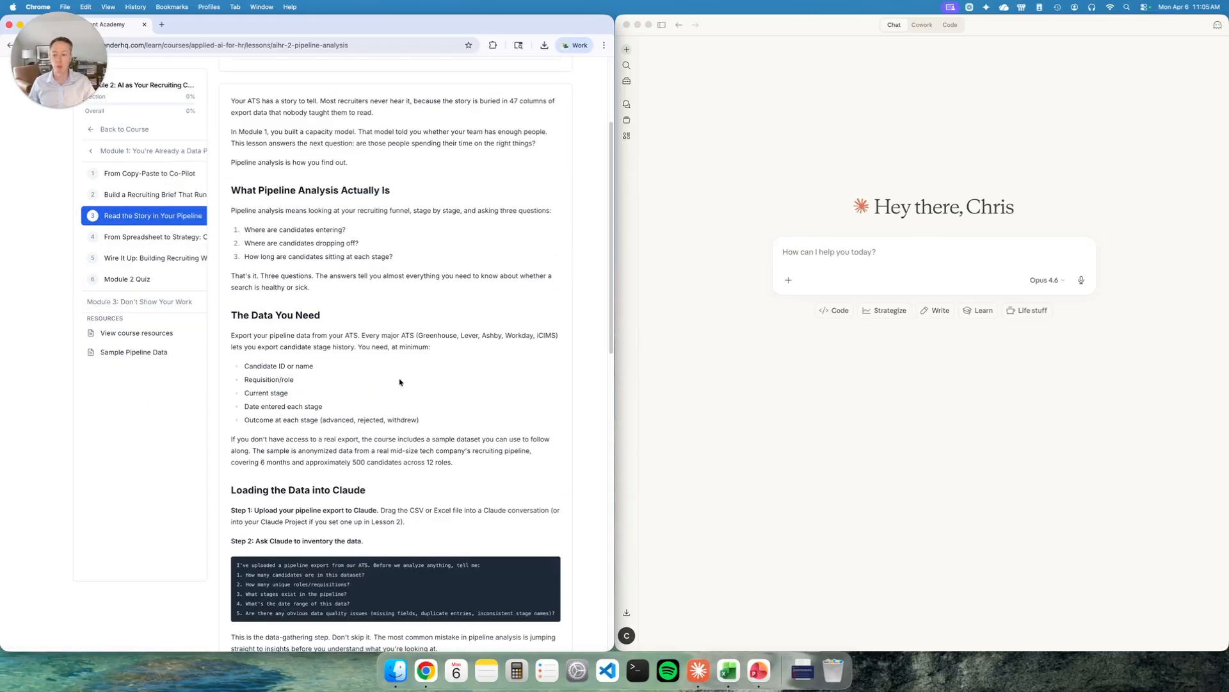
scroll(400, 382, "down", 1)
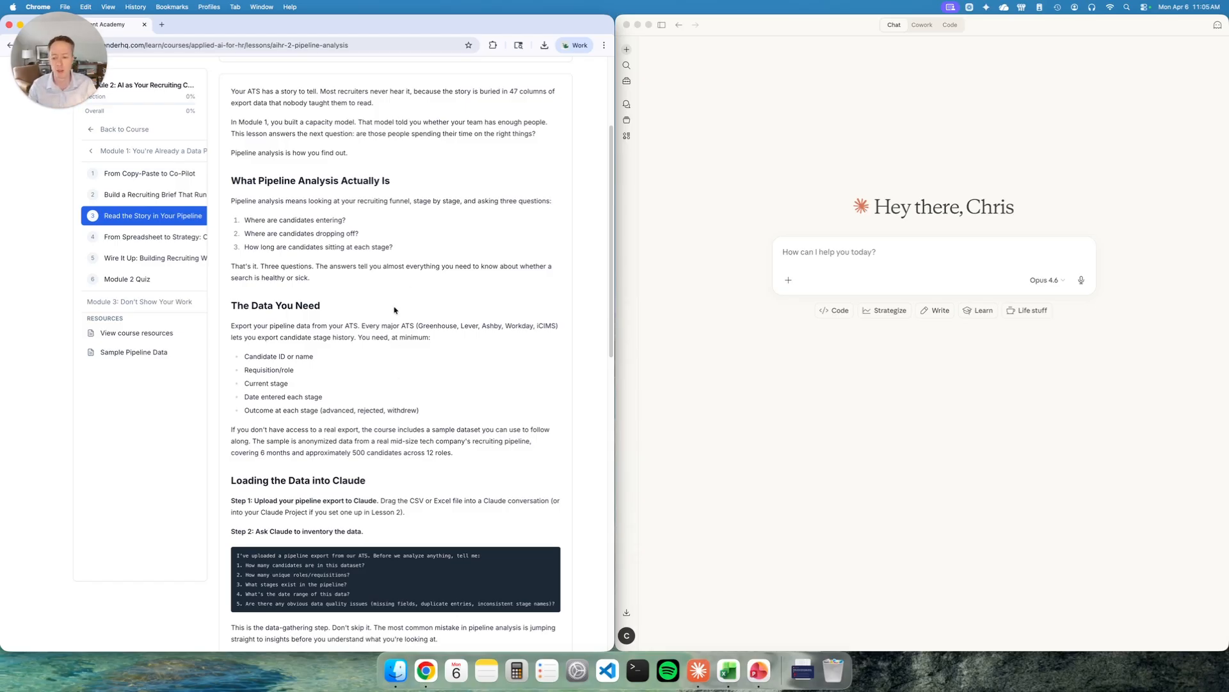
scroll(313, 409, "down", 5)
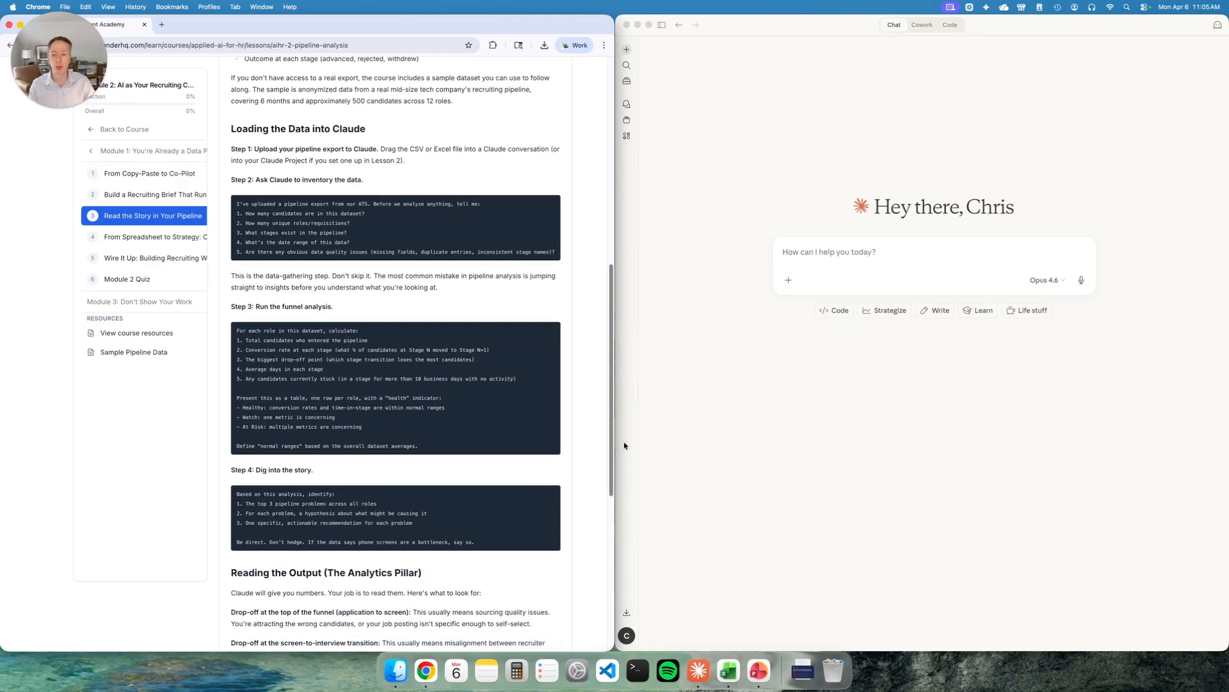
left_click(802, 670)
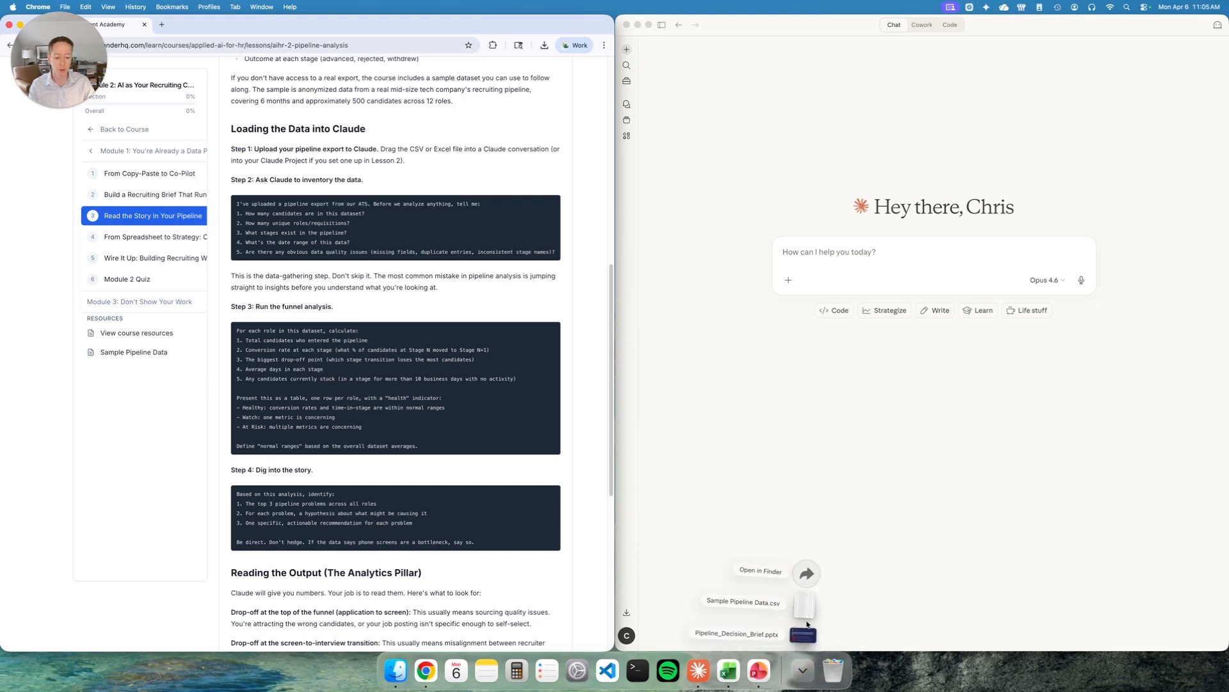
left_click_drag(805, 611, 862, 277)
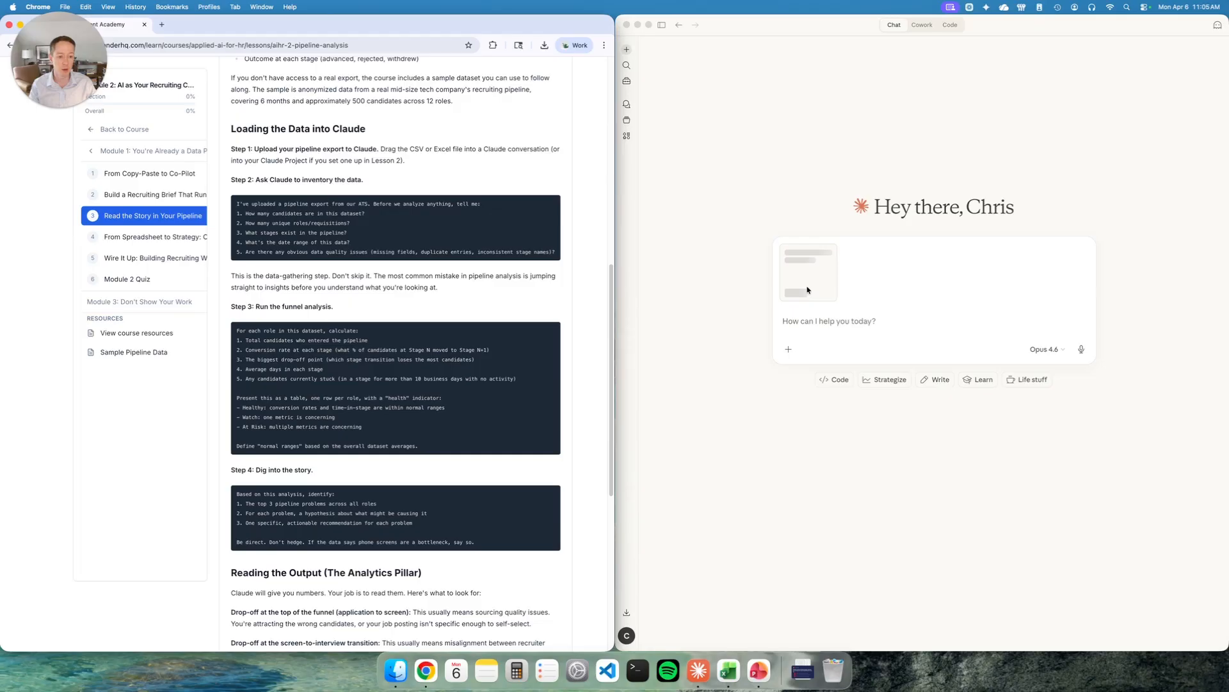
left_click(868, 301)
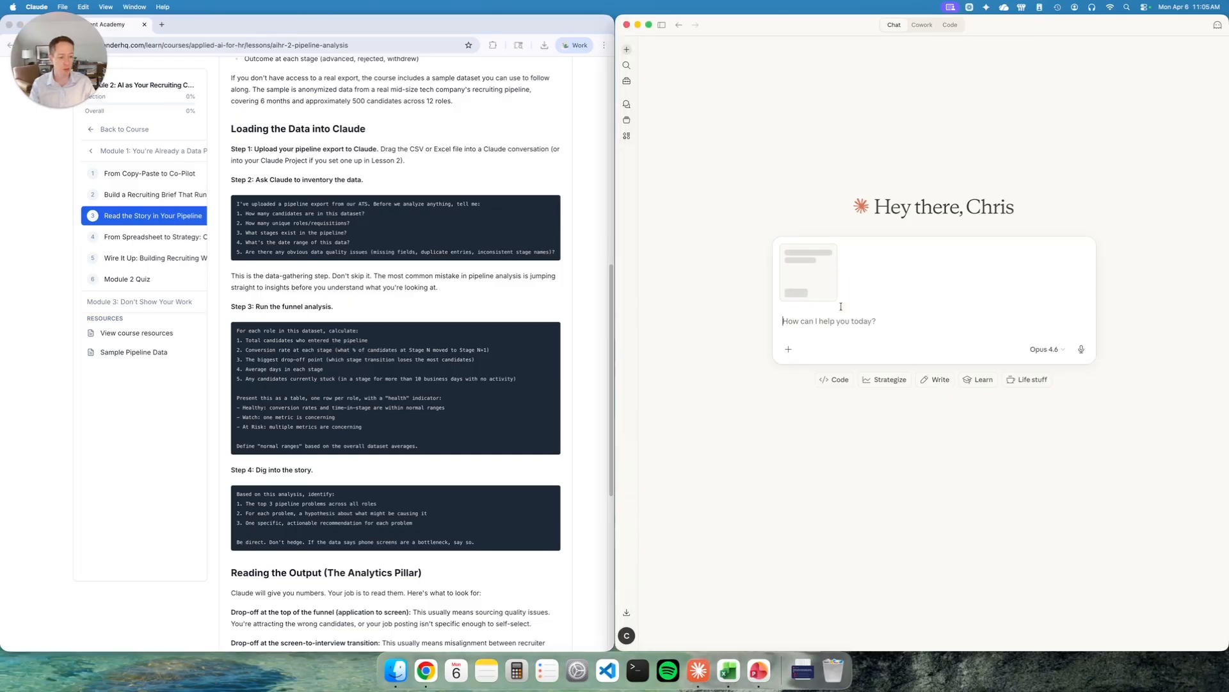
left_click(808, 324)
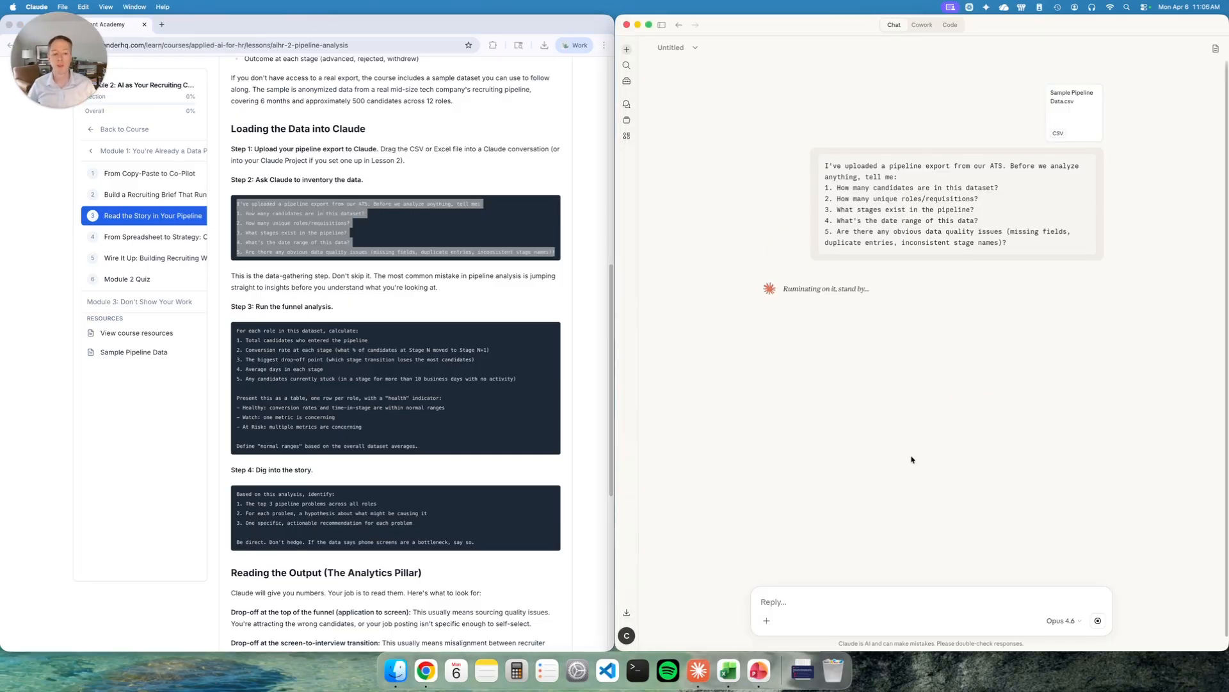
- Open Sample Pipeline Data.csv from Downloads in Excel and inspect its column headers
left_click(803, 670)
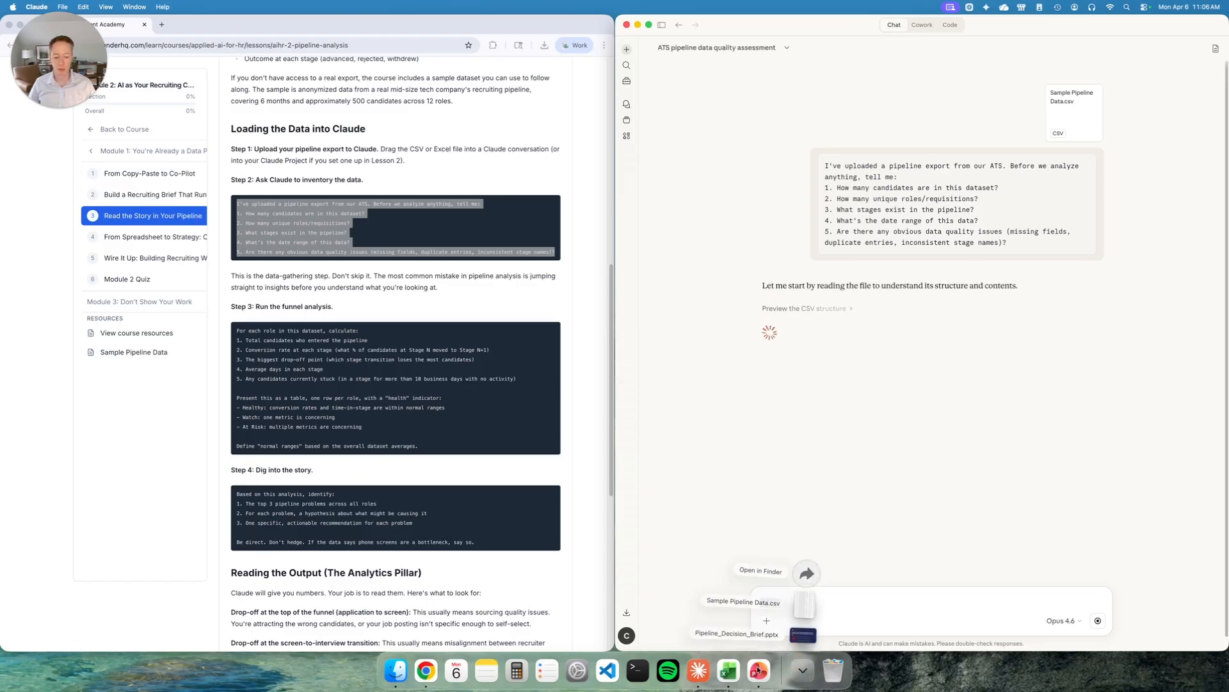
left_click(804, 604)
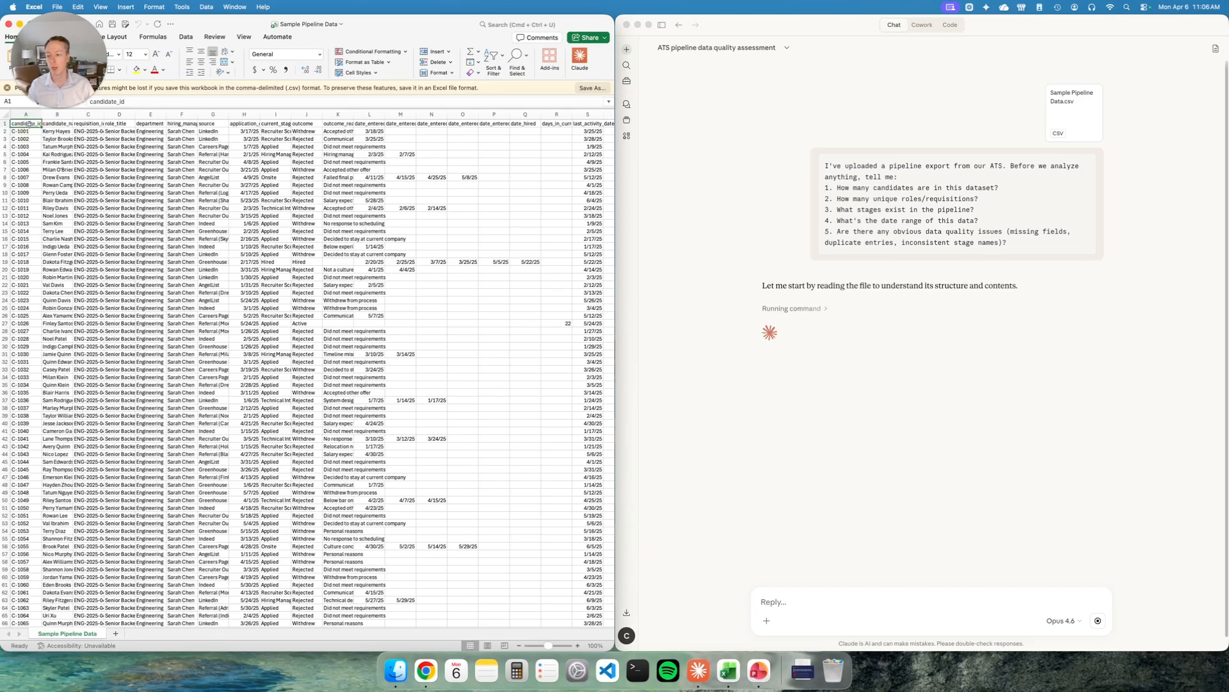
left_click_drag(31, 123, 210, 125)
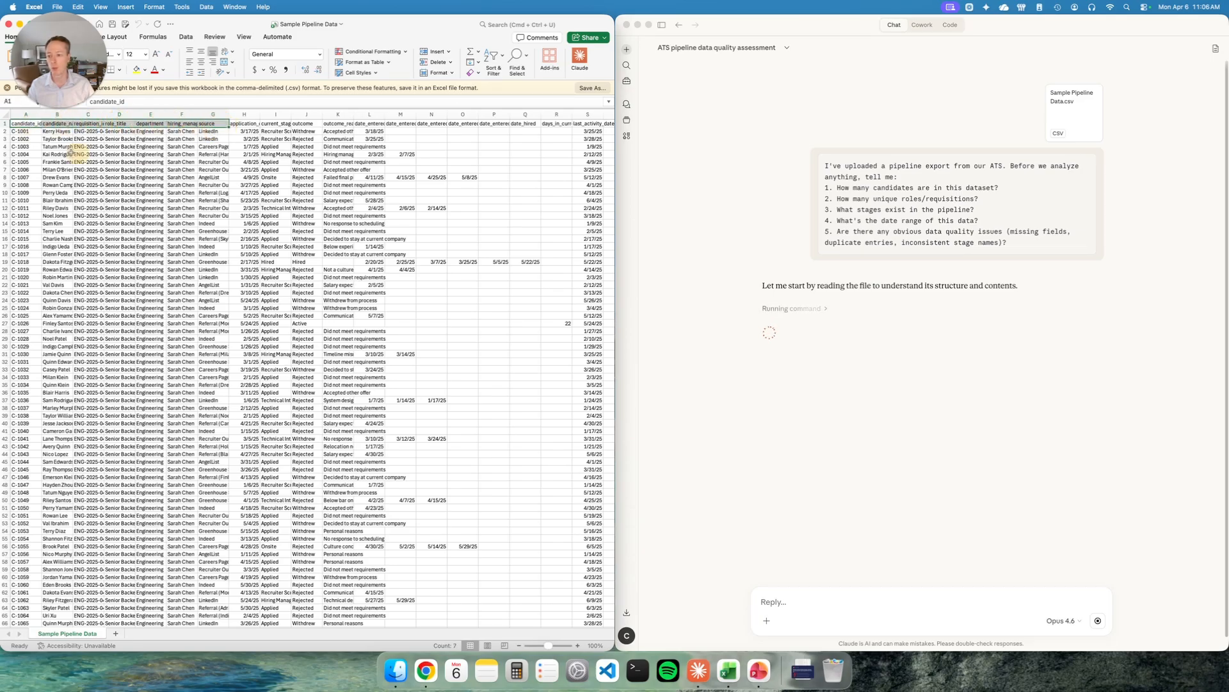
left_click(90, 132)
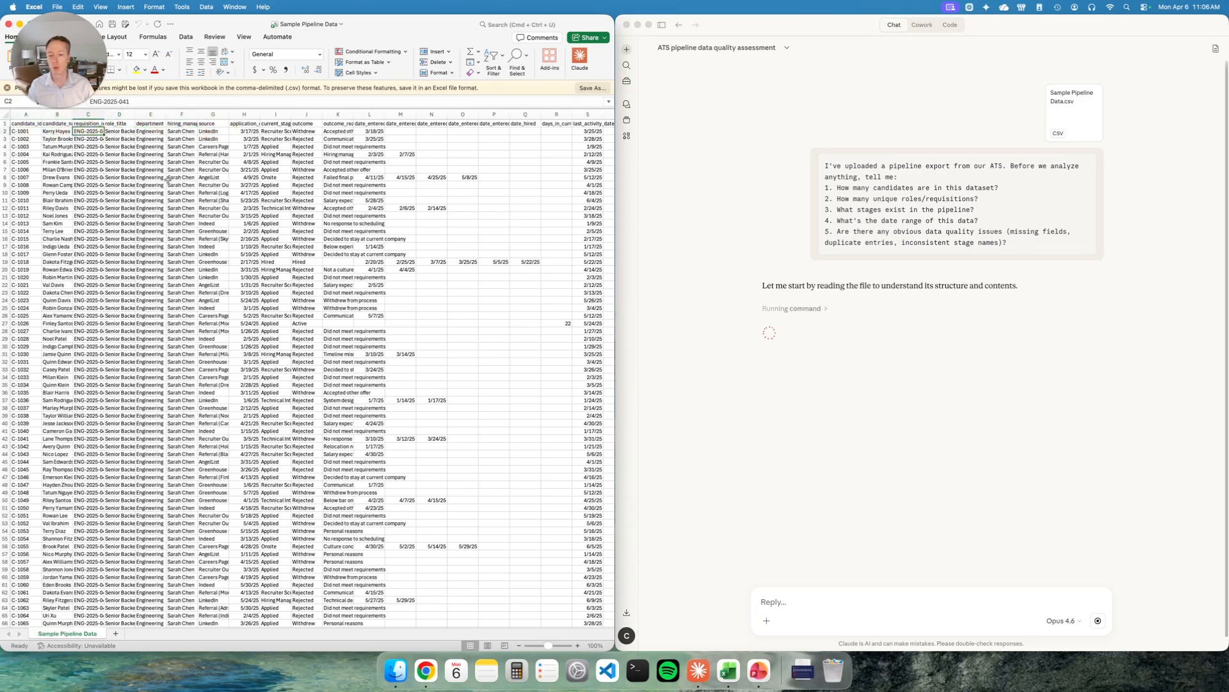
left_click(593, 124)
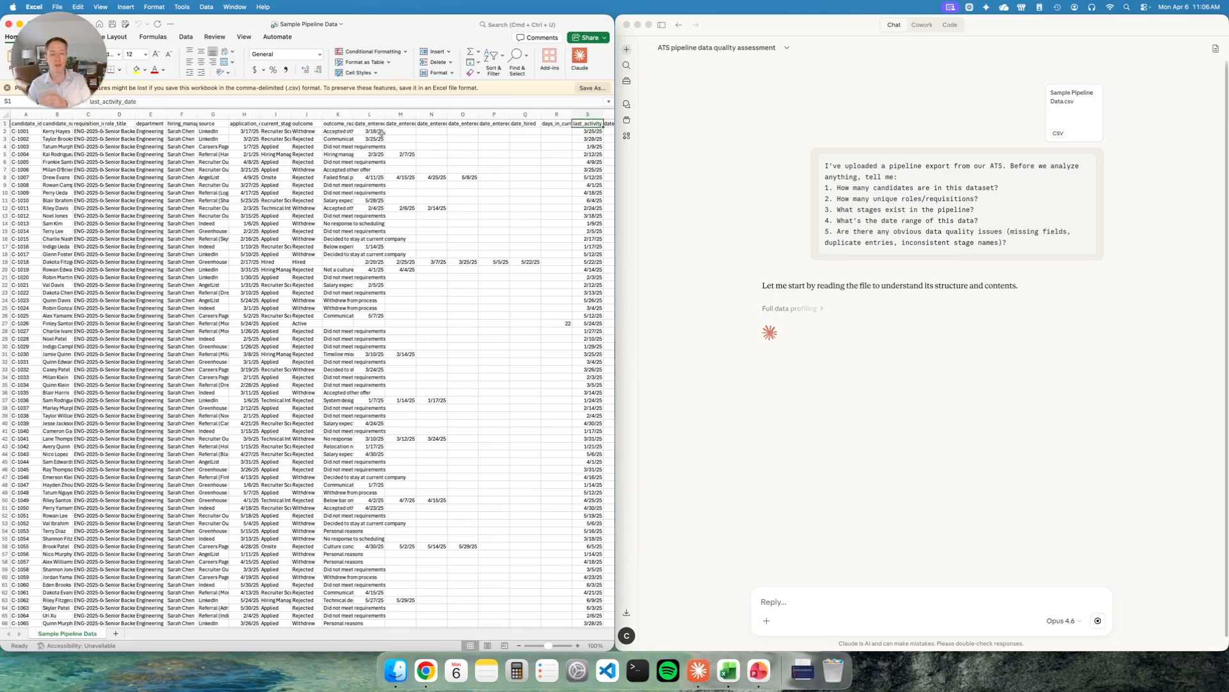
left_click_drag(611, 174, 592, 42)
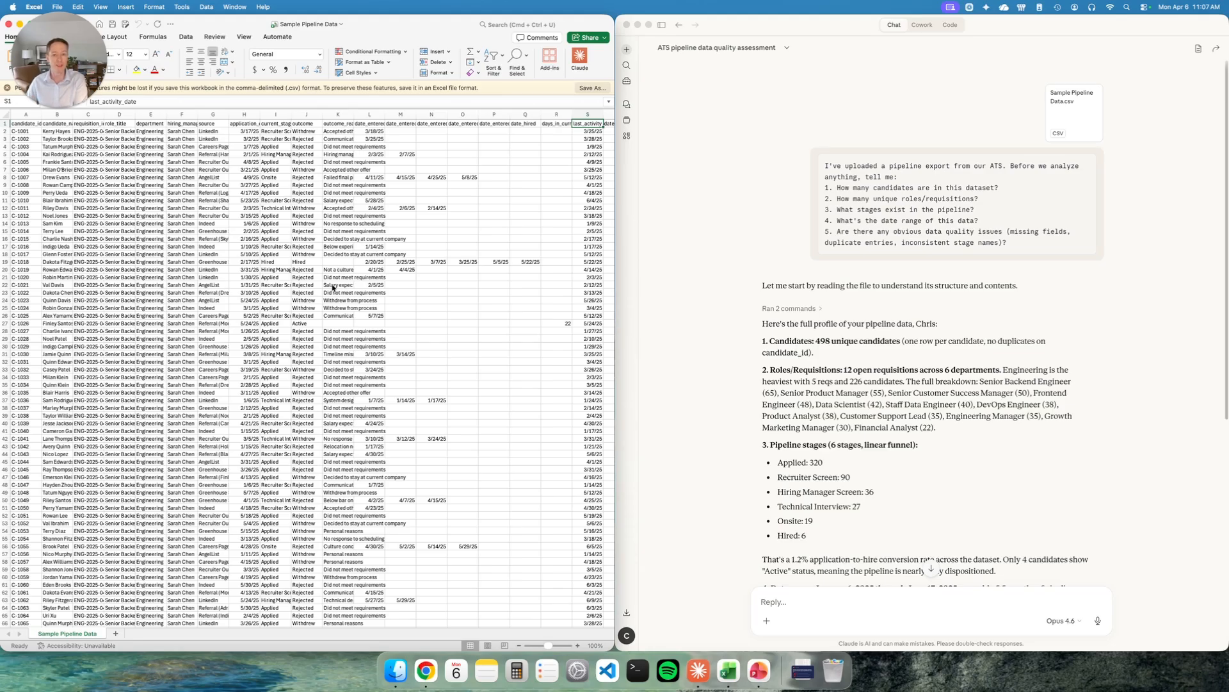
- Copy the lesson's Step 3 funnel analysis prompt and send it to Claude in the same chat
scroll(785, 209, "down", 3)
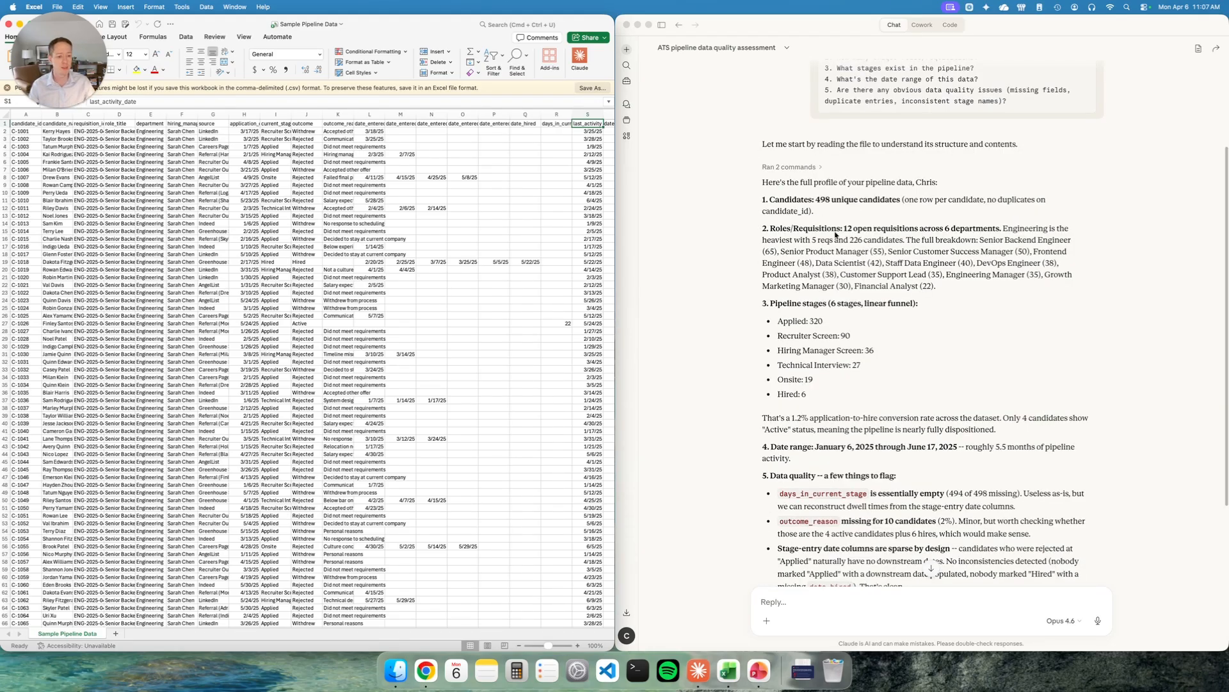
scroll(880, 263, "down", 2)
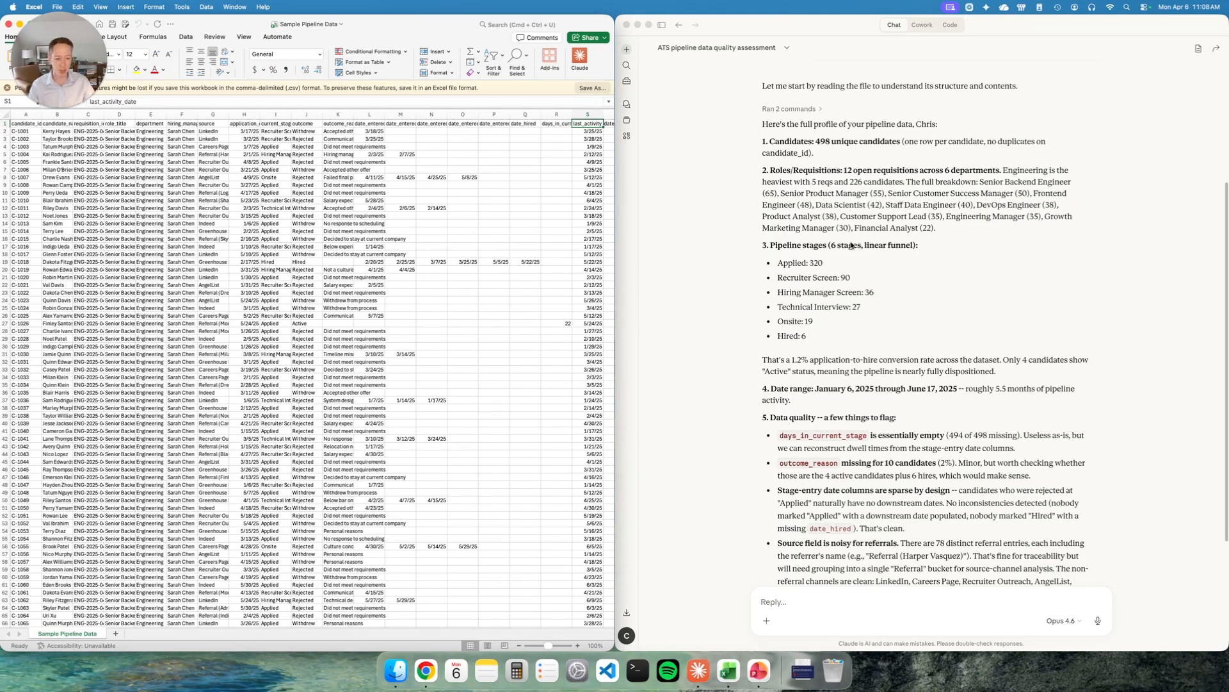
scroll(897, 215, "down", 2)
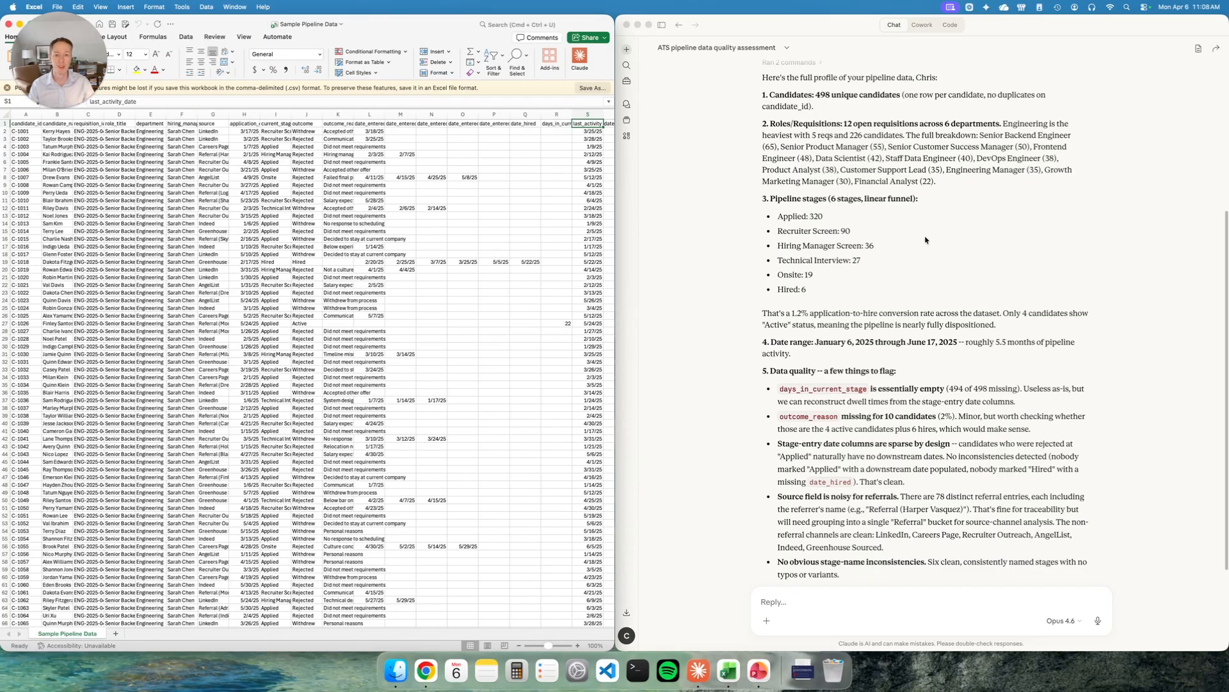
scroll(776, 201, "down", 3)
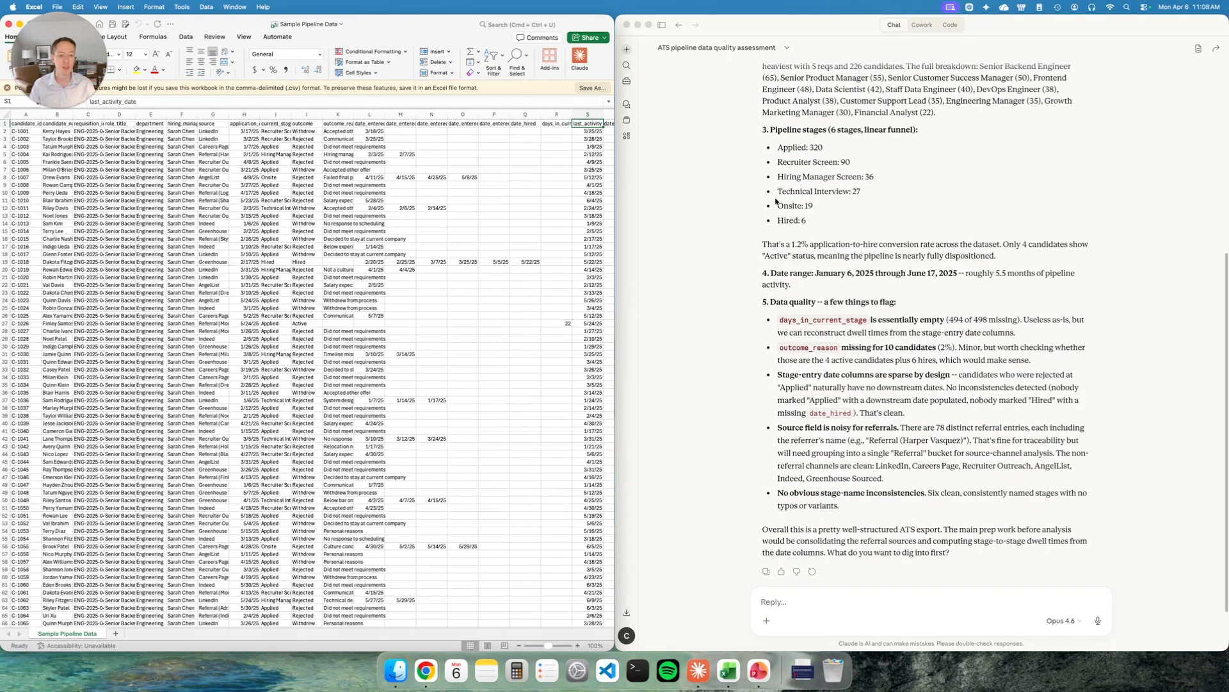
scroll(956, 289, "down", 3)
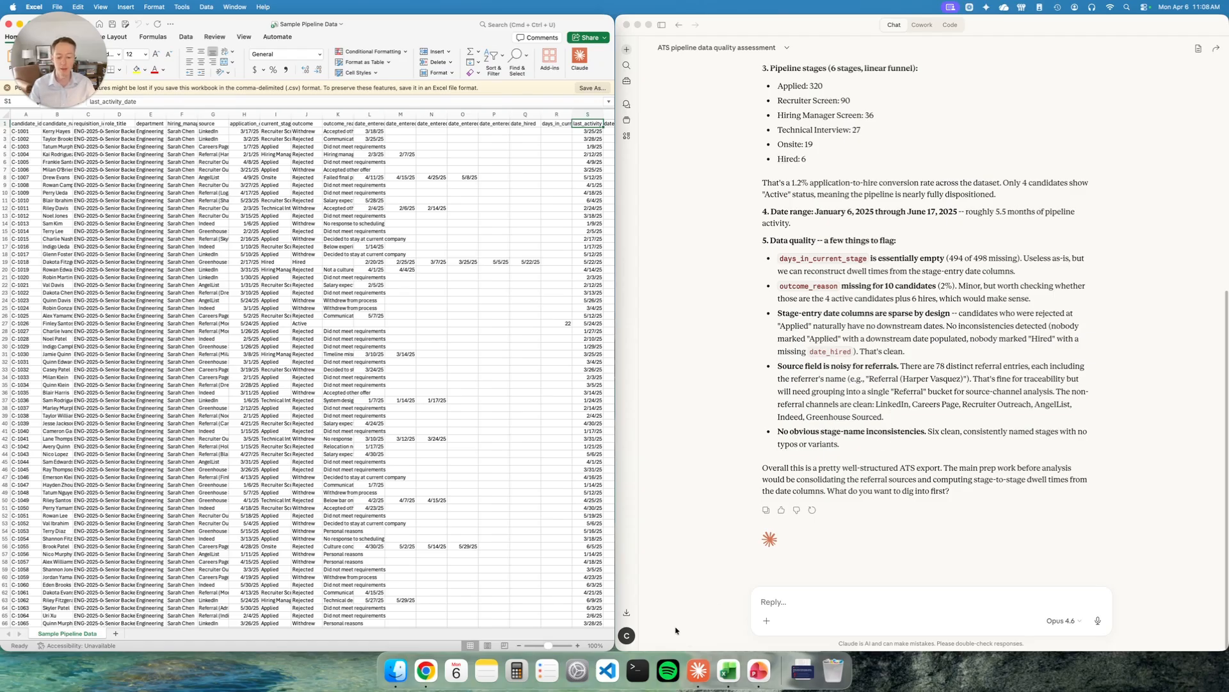
left_click(434, 670)
scroll(240, 267, "down", 2)
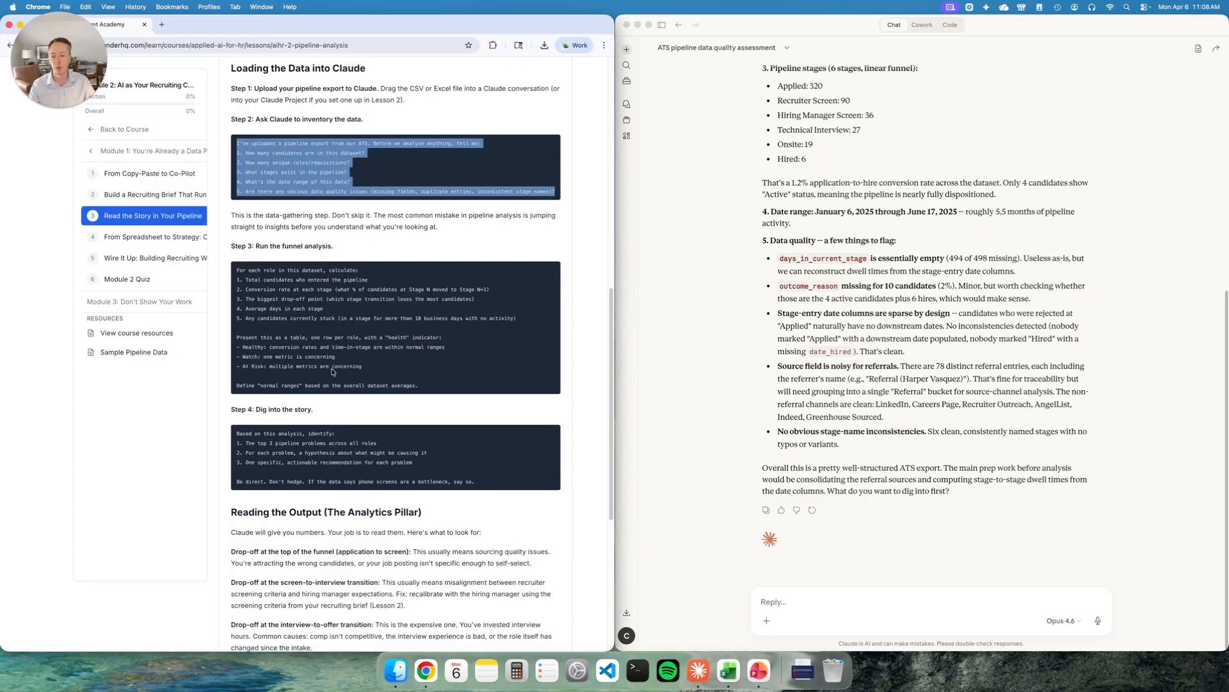
left_click_drag(240, 267, 465, 390)
key("super+c")
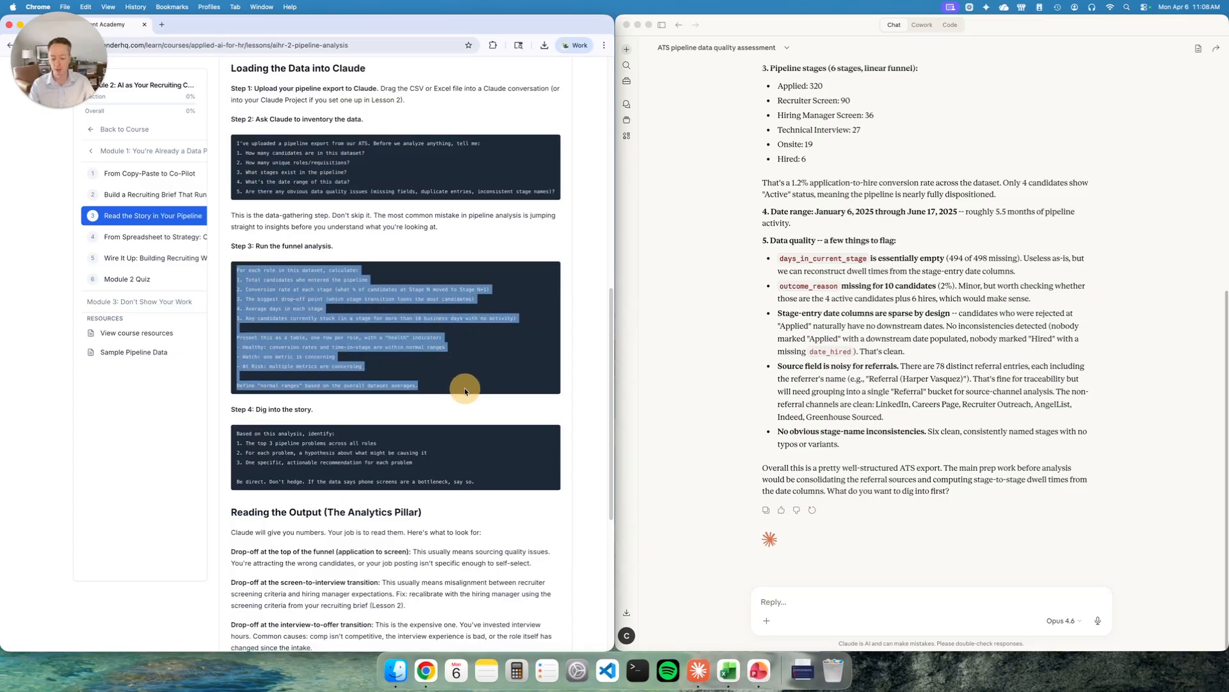
left_click(846, 612)
key("super+v")
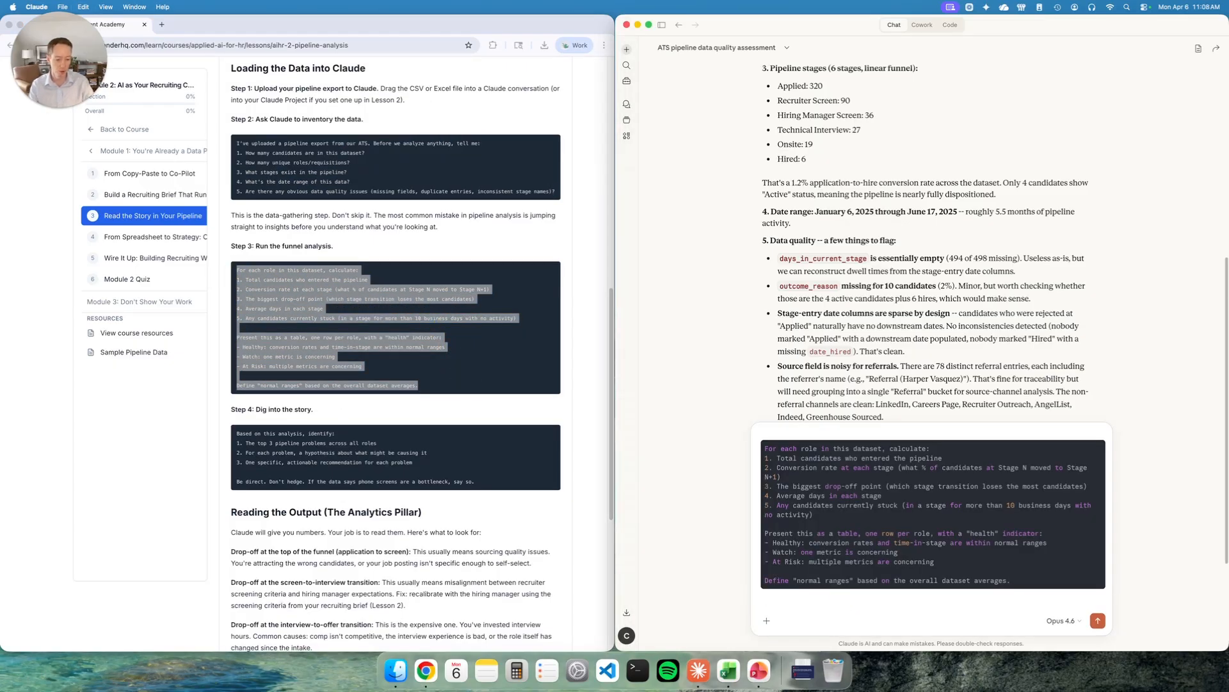
key("Return")
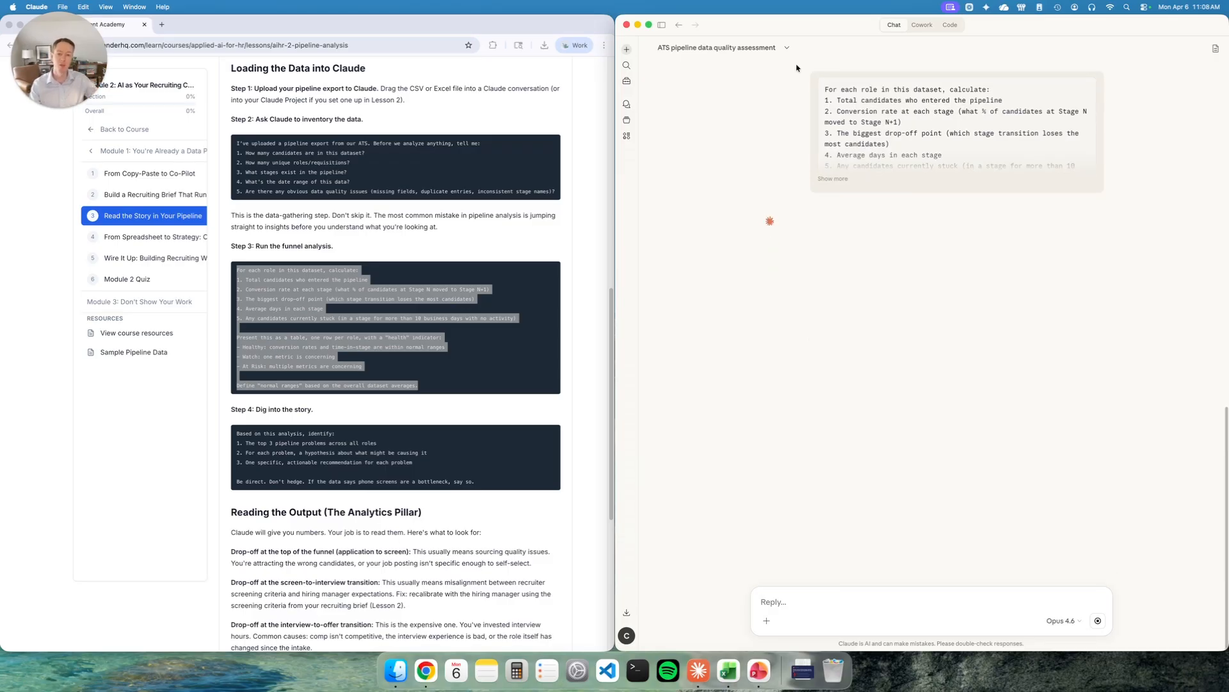
- Review Claude's funnel analysis table of per-role conversions, biggest drops, flags and health ratings
left_click(454, 283)
left_click(304, 284)
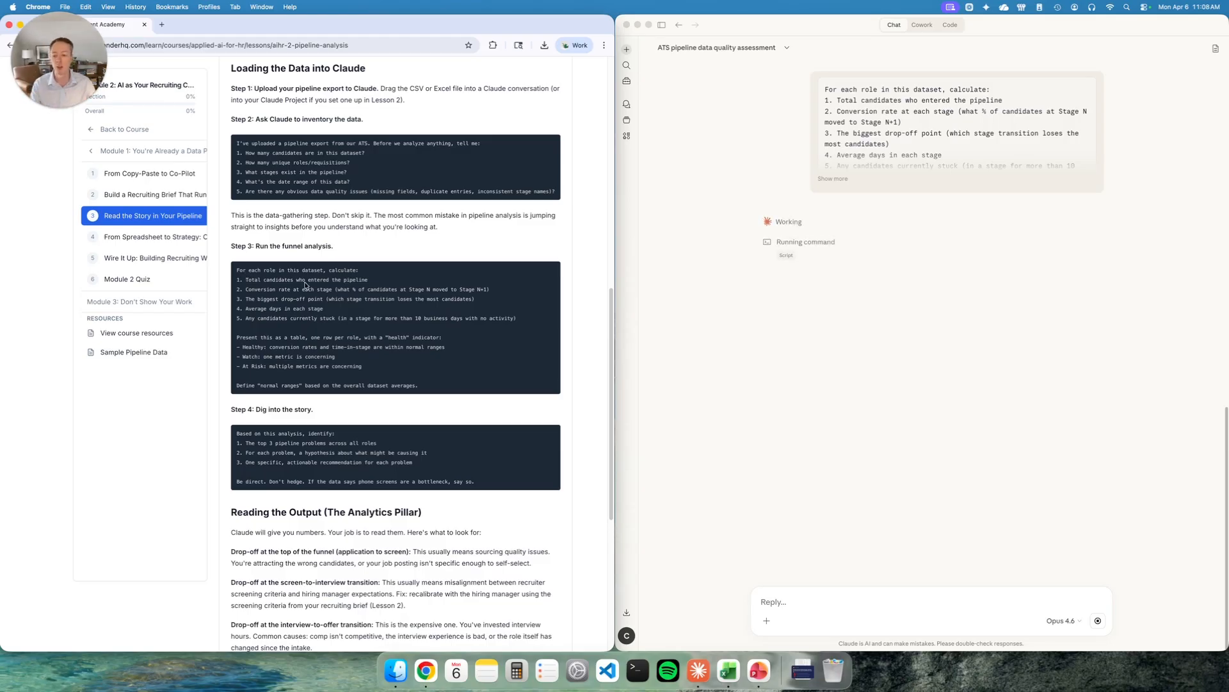
scroll(344, 339, "down", 2)
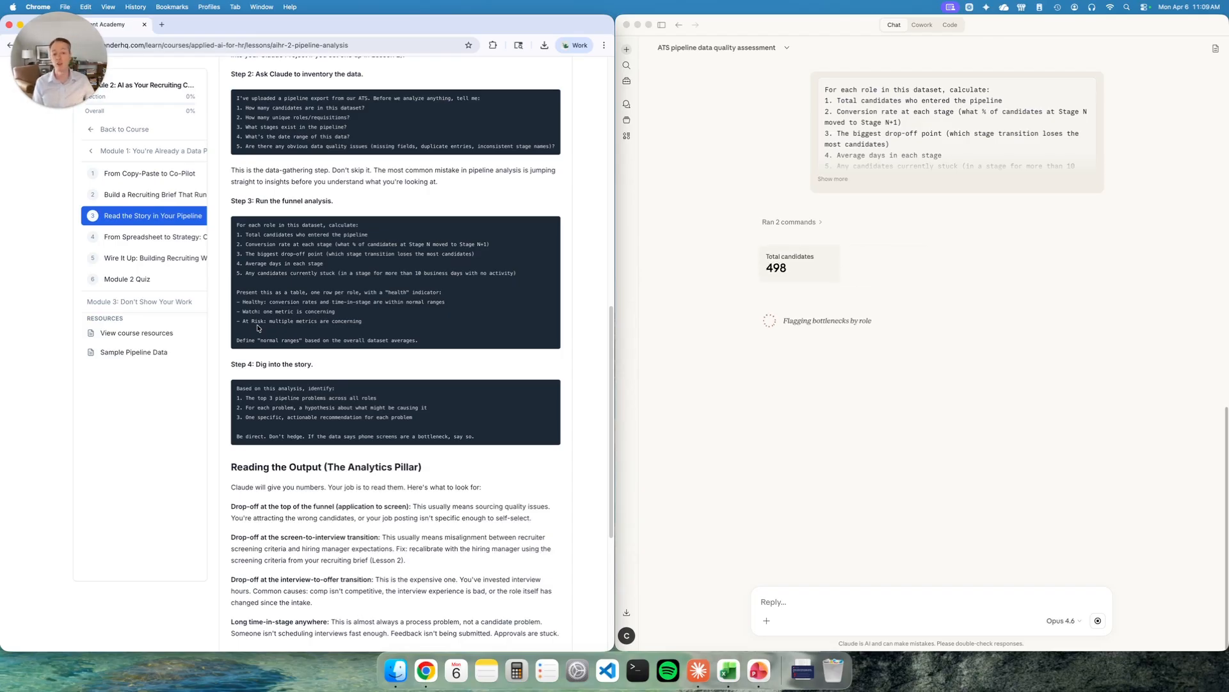
scroll(258, 328, "down", 1)
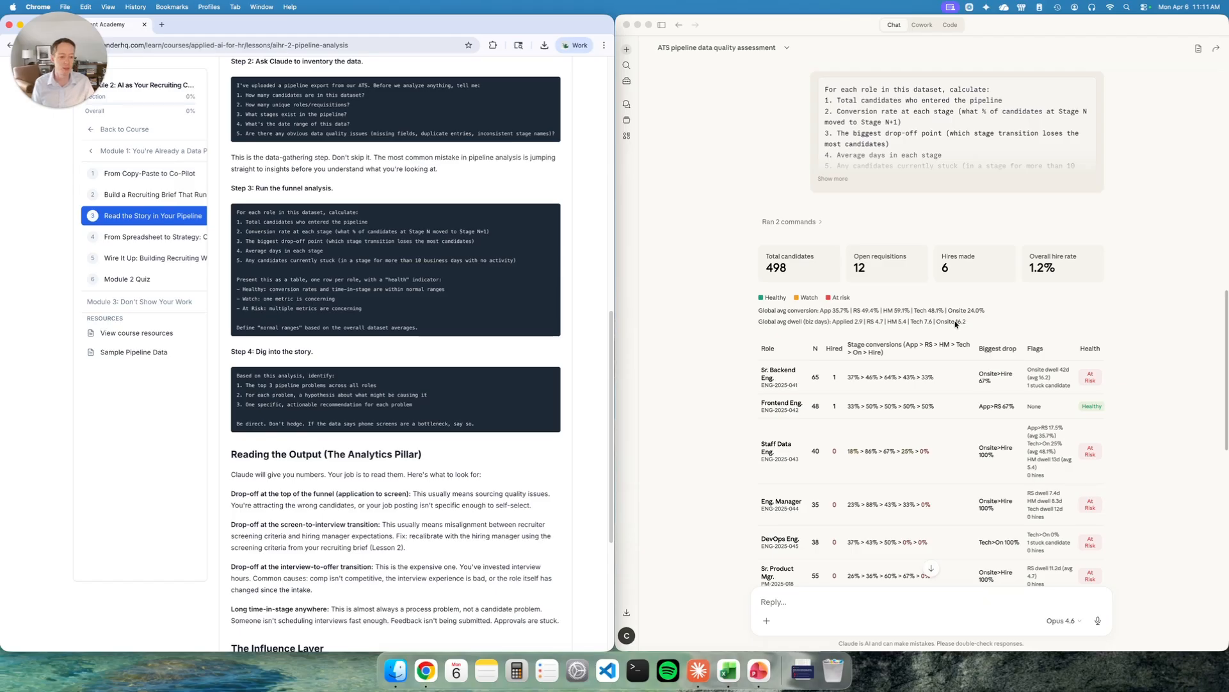
scroll(928, 320, "down", 2)
scroll(815, 244, "down", 3)
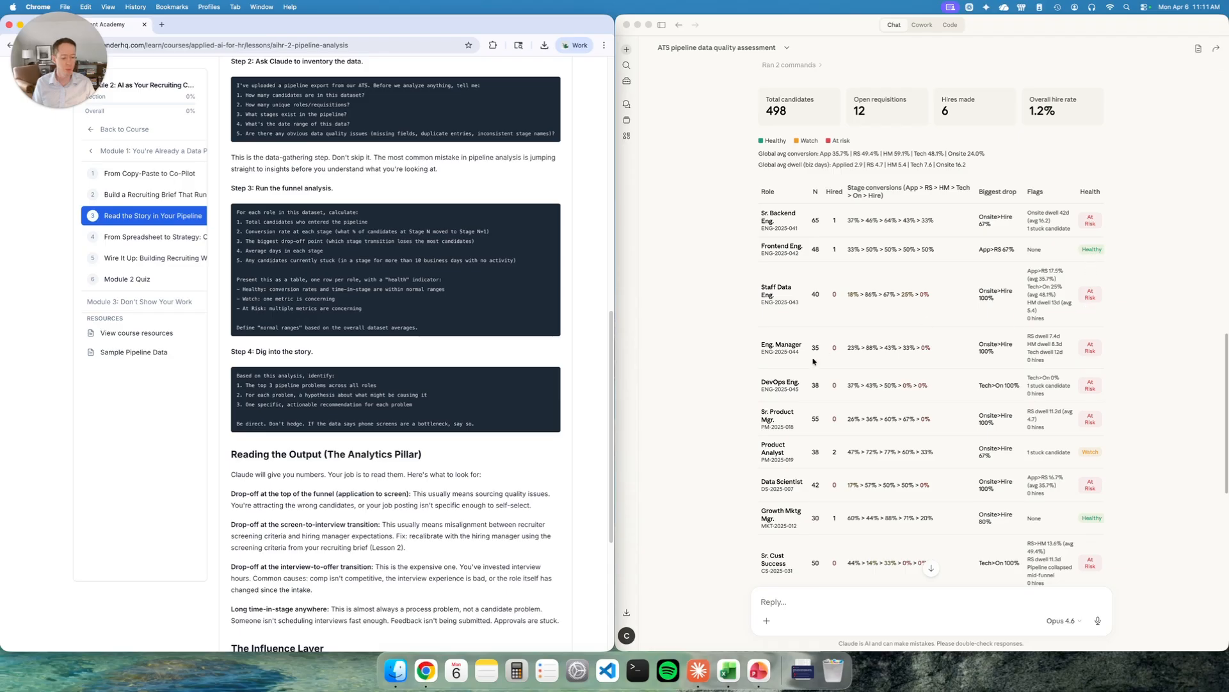
scroll(1134, 347, "down", 5)
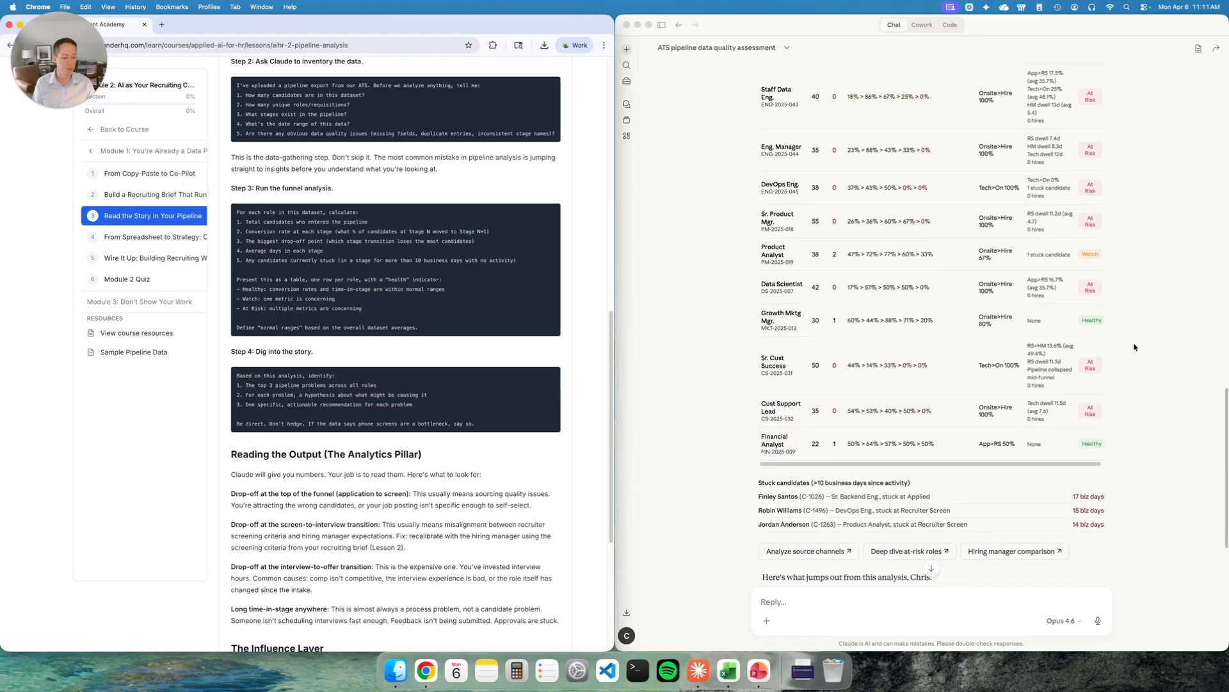
scroll(1069, 351, "up", 2)
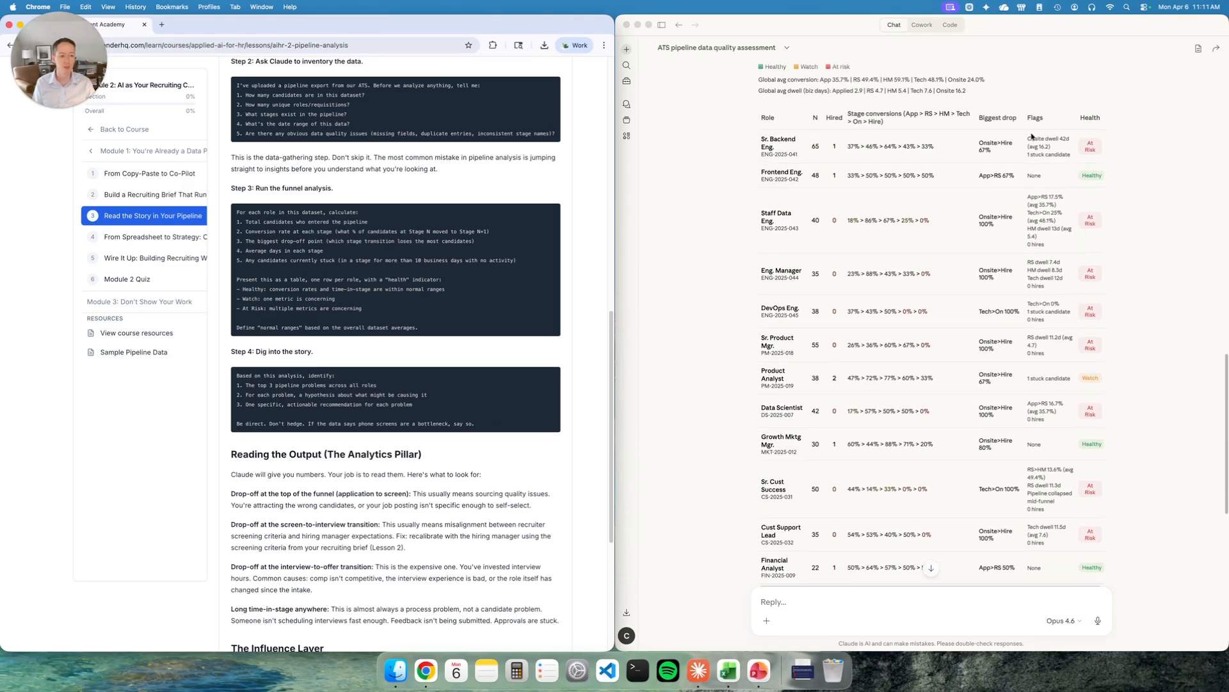
scroll(1058, 307, "down", 4)
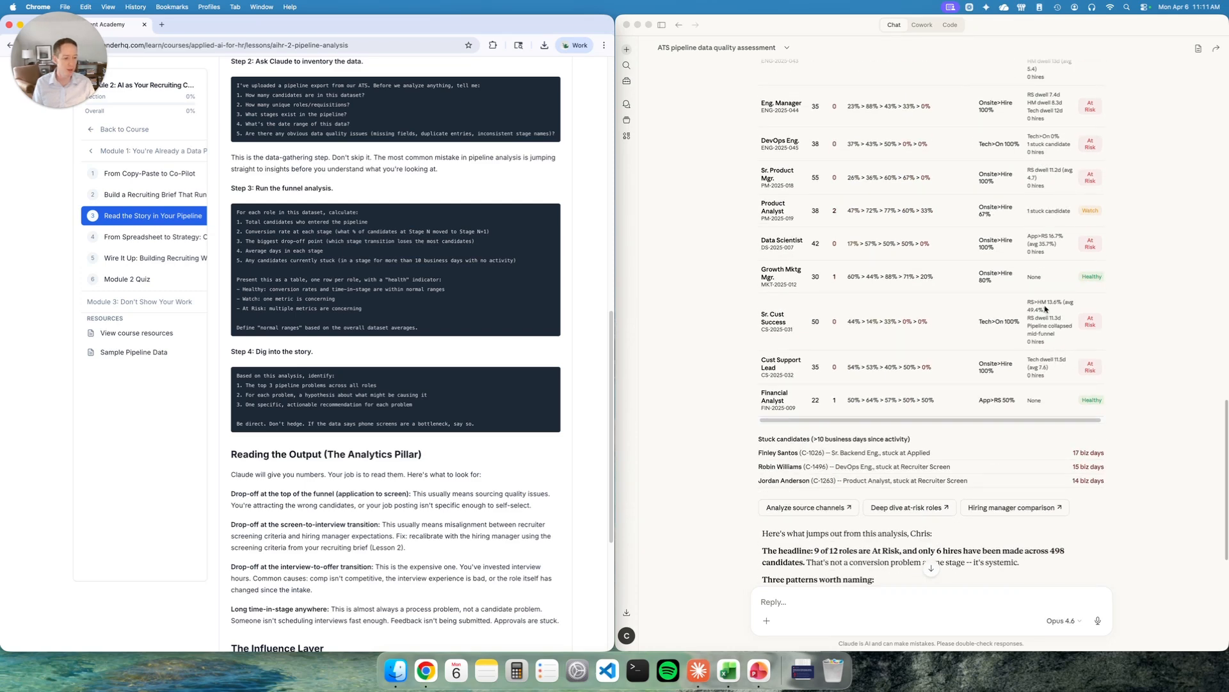
scroll(1045, 308, "up", 6)
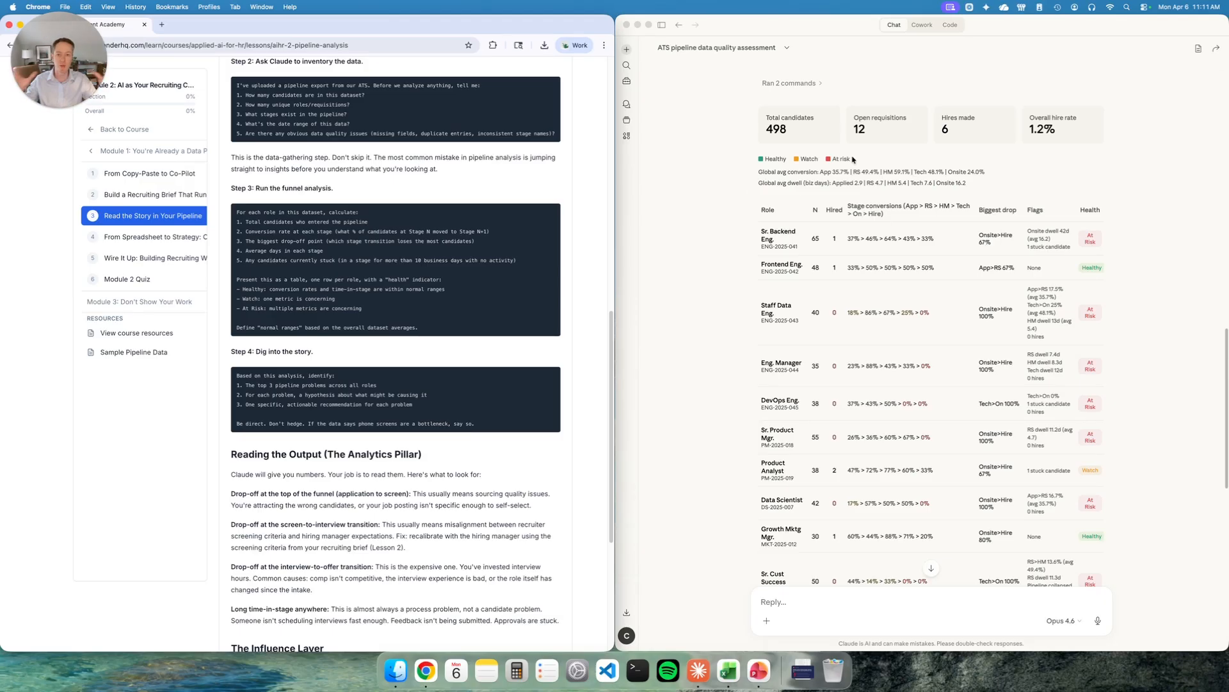
- Read through Claude's funnel analysis table, stuck candidates list and the patterns summary below it
scroll(930, 276, "down", 5)
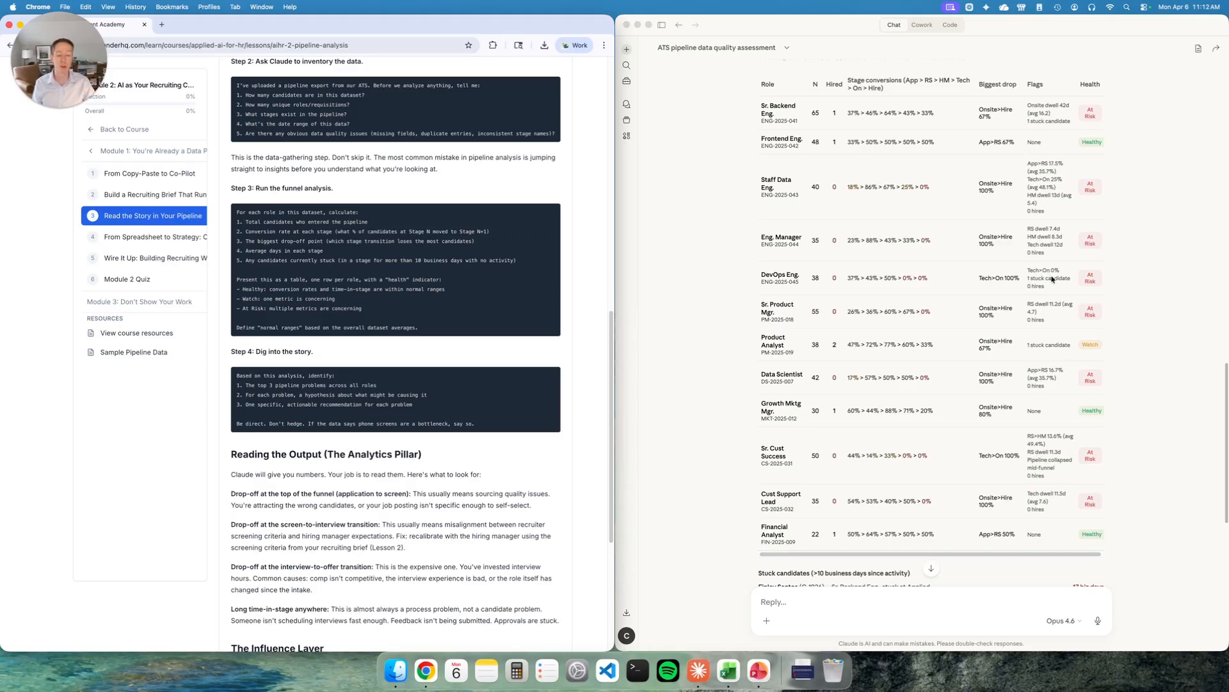
scroll(928, 359, "down", 8)
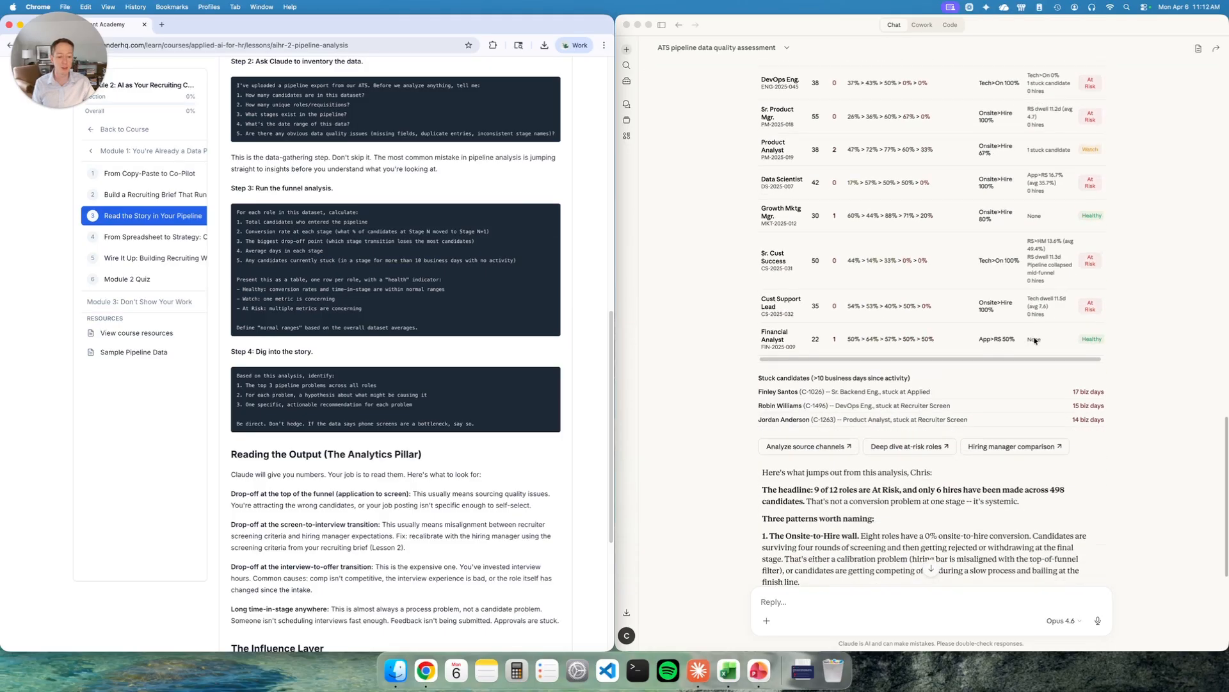
scroll(806, 383, "down", 3)
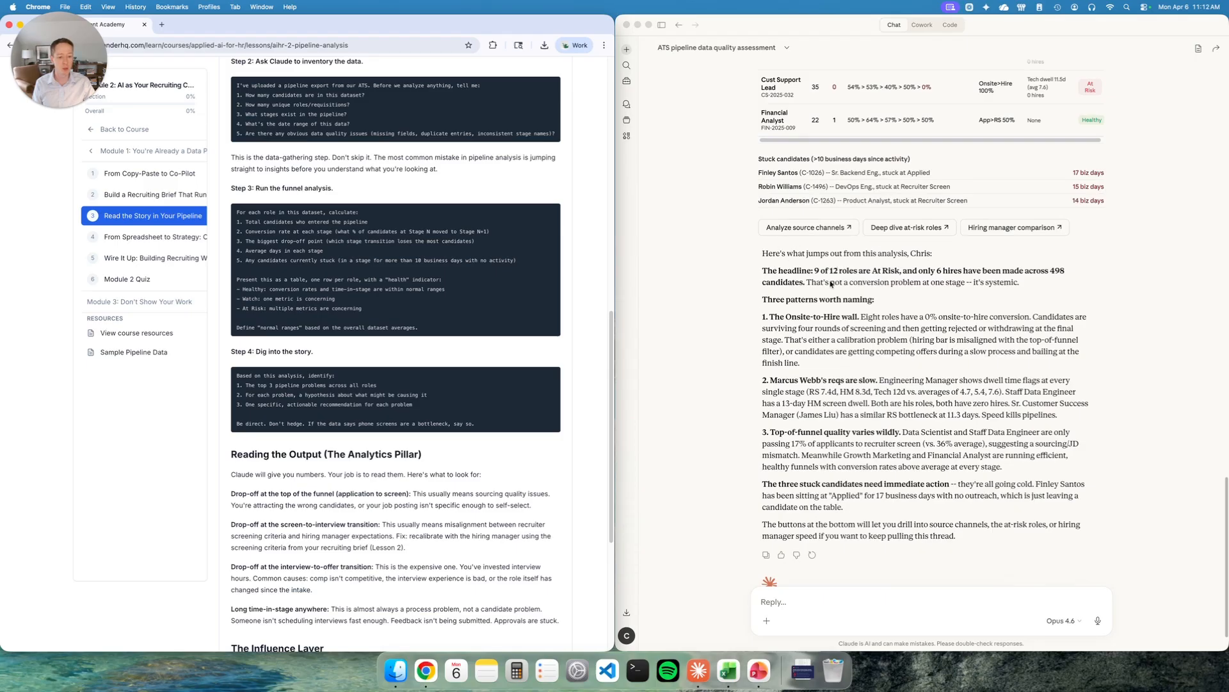
scroll(858, 269, "down", 1)
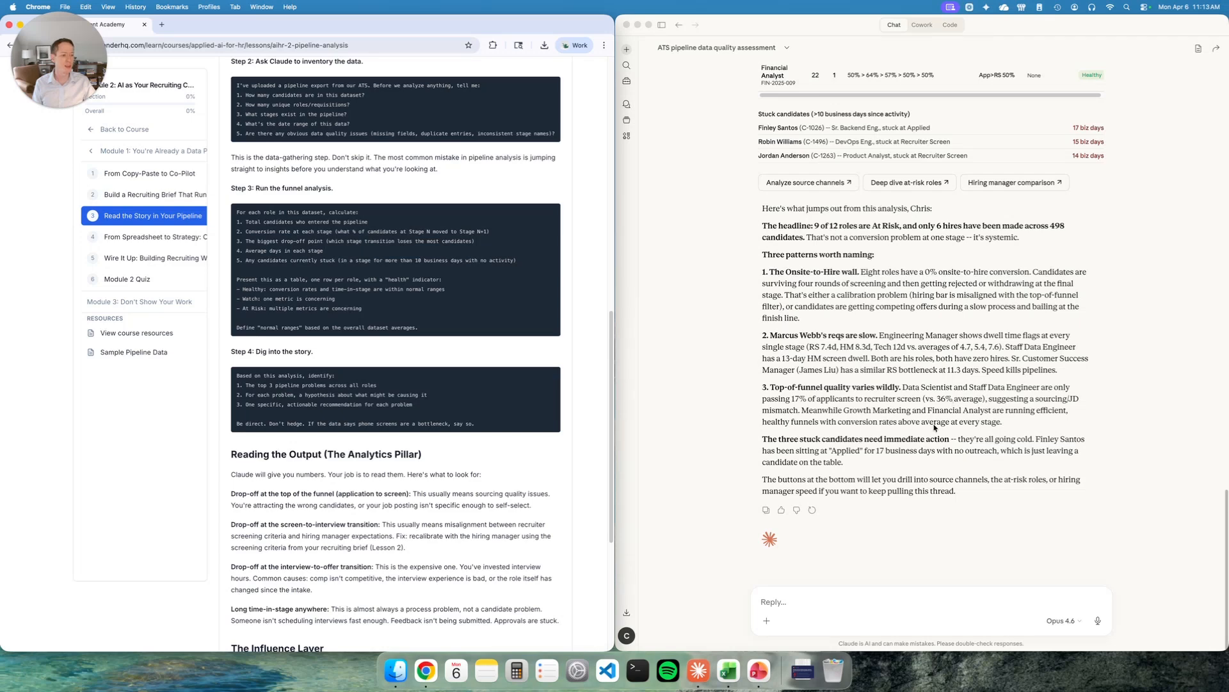
scroll(936, 428, "up", 10)
scroll(938, 426, "up", 6)
scroll(940, 425, "down", 4)
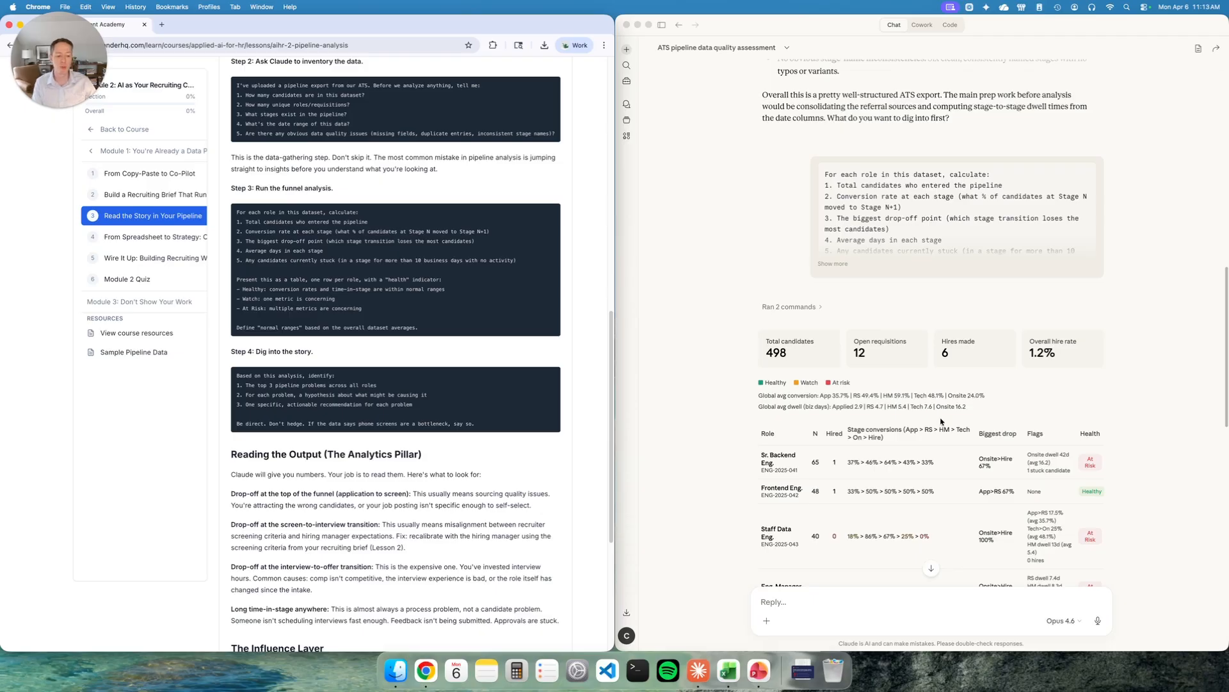
scroll(940, 425, "down", 10)
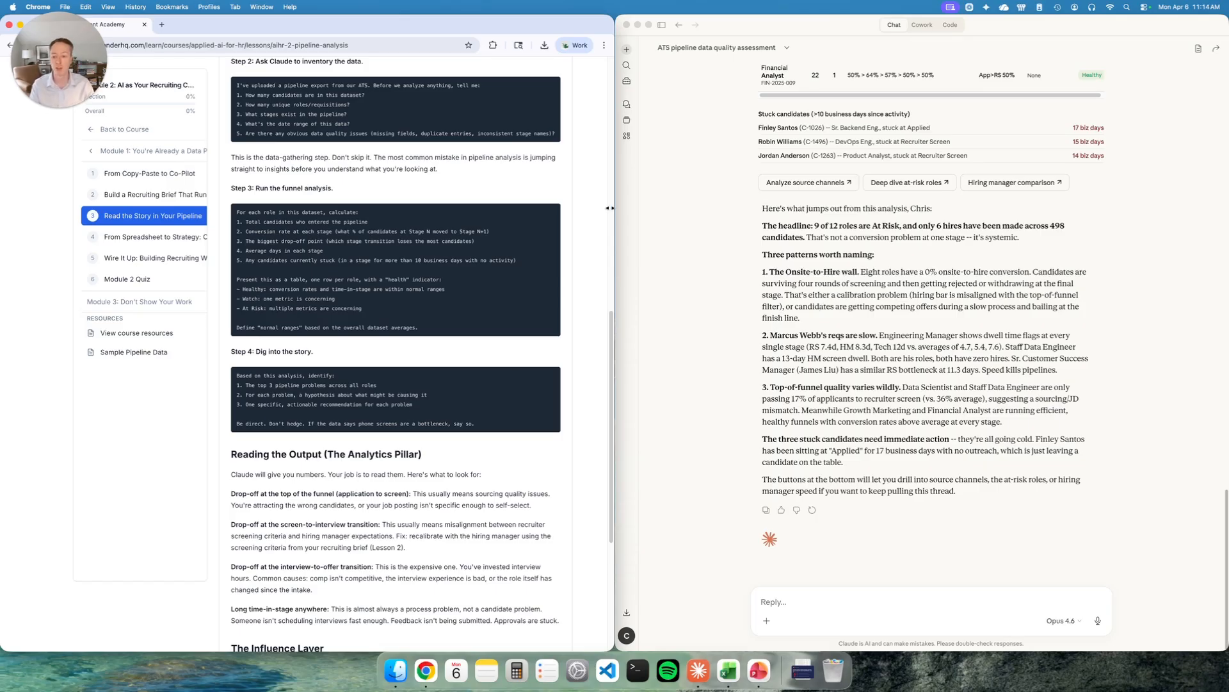
- Copy the lesson's Step 4 prompt on pipeline problems and send it to Claude in the same chat
left_click_drag(485, 428, 233, 375)
key("cmd+c")
left_click(485, 427)
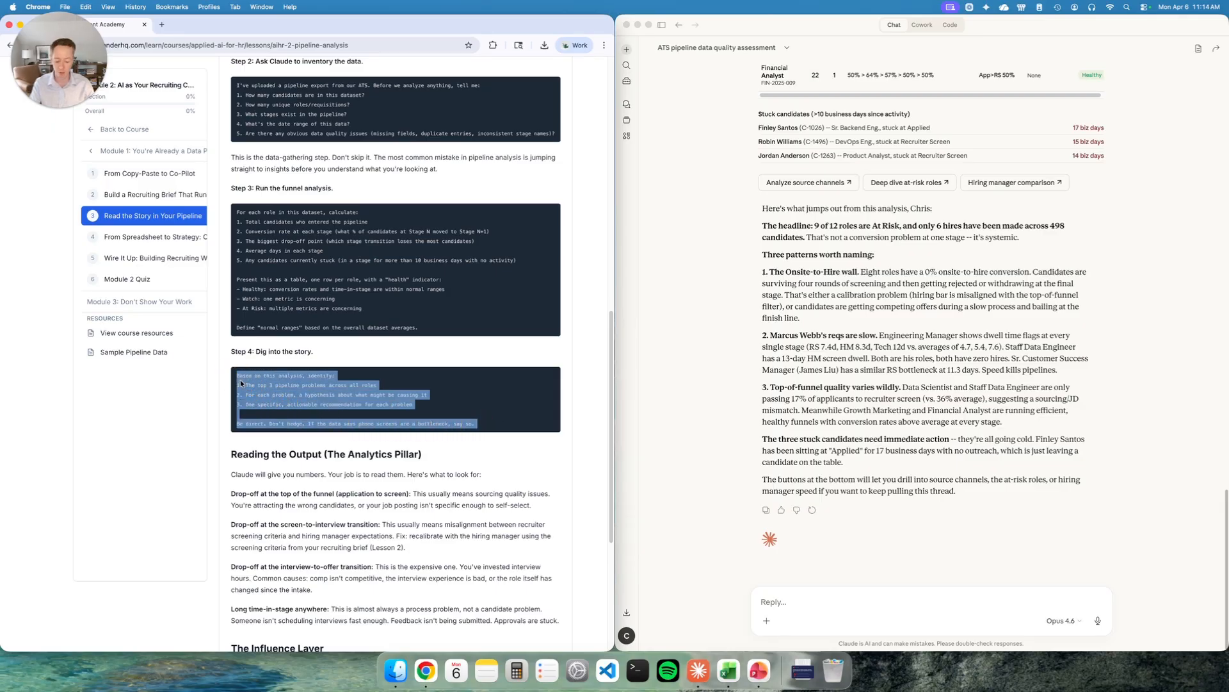
left_click(959, 605)
key("cmd+v")
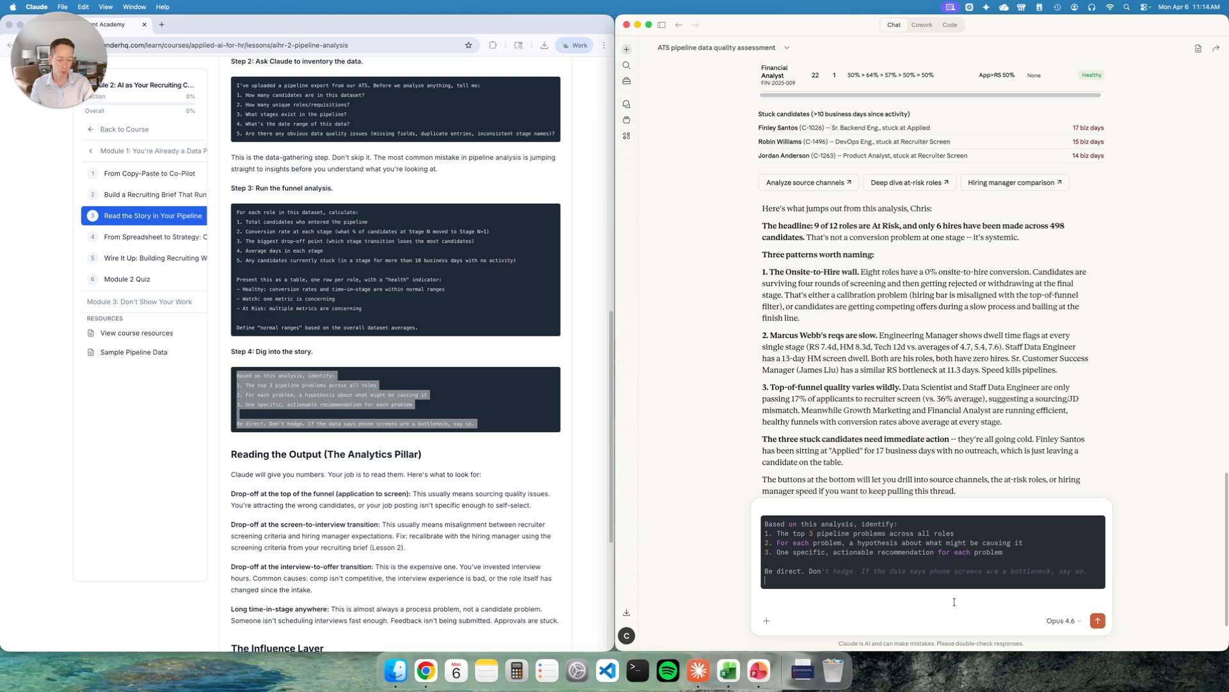
left_click(385, 398)
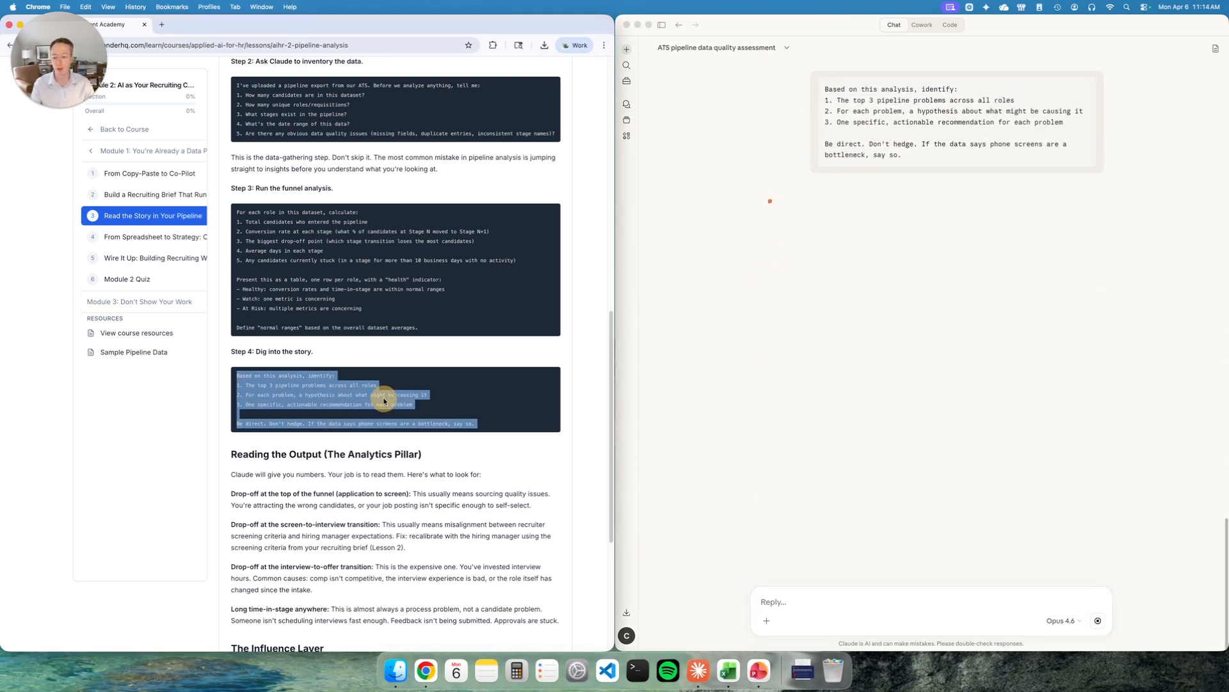
left_click(446, 388)
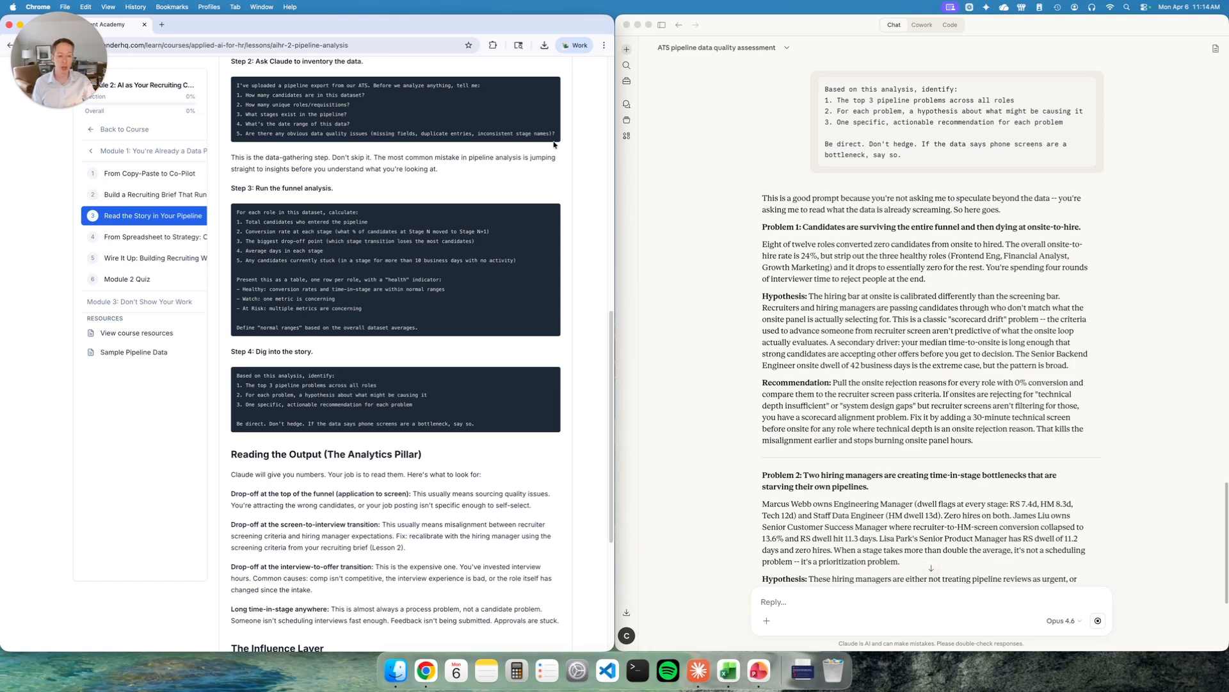
- Review Claude's top three pipeline problems with their hypotheses and recommendations
scroll(903, 299, "down", 3)
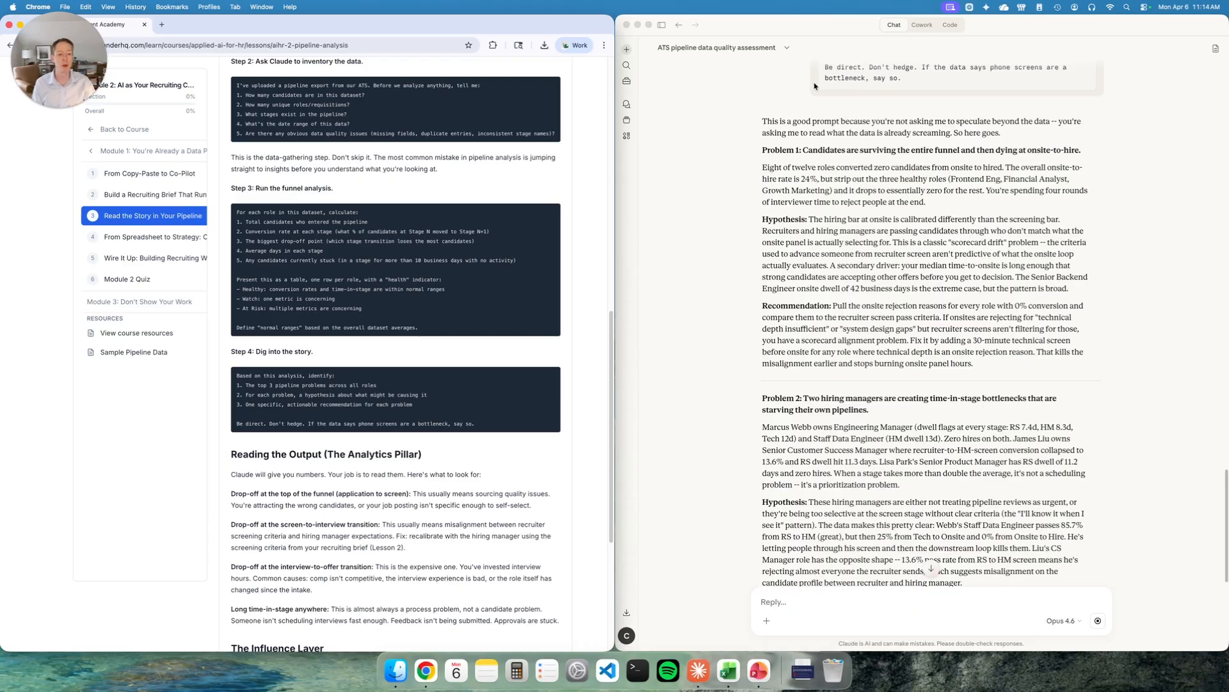
scroll(810, 190, "down", 1)
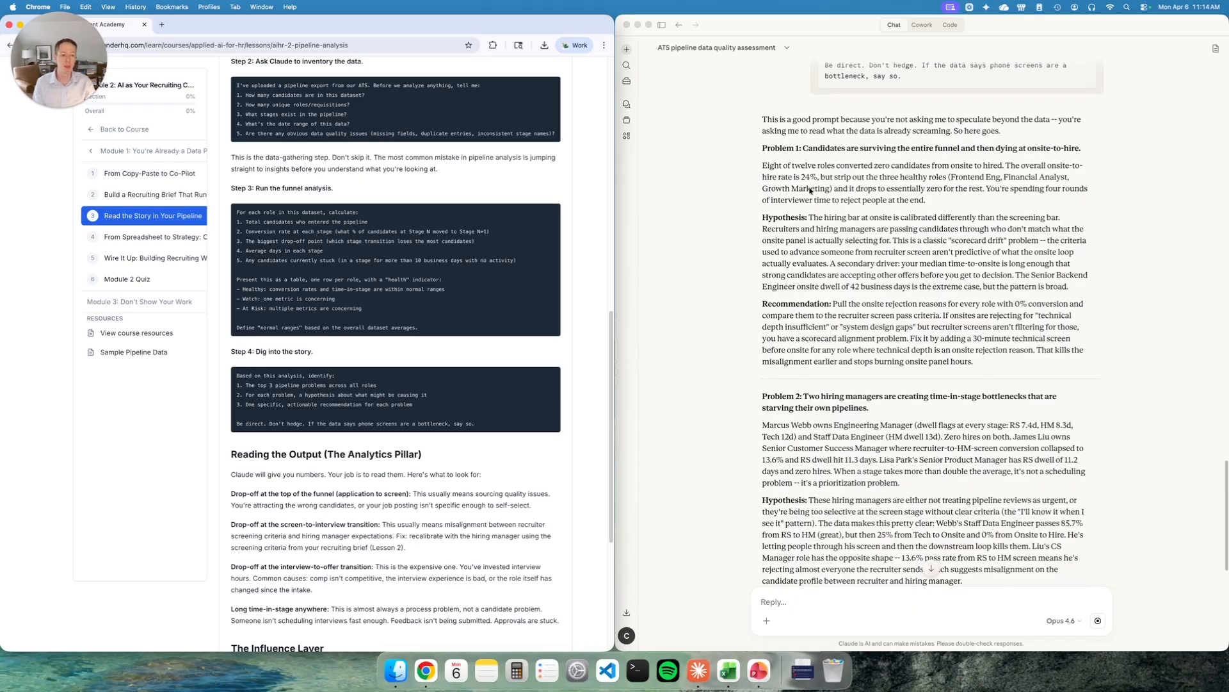
left_click(808, 151)
left_click_drag(772, 149, 1082, 148)
left_click(1014, 218)
scroll(866, 156, "down", 5)
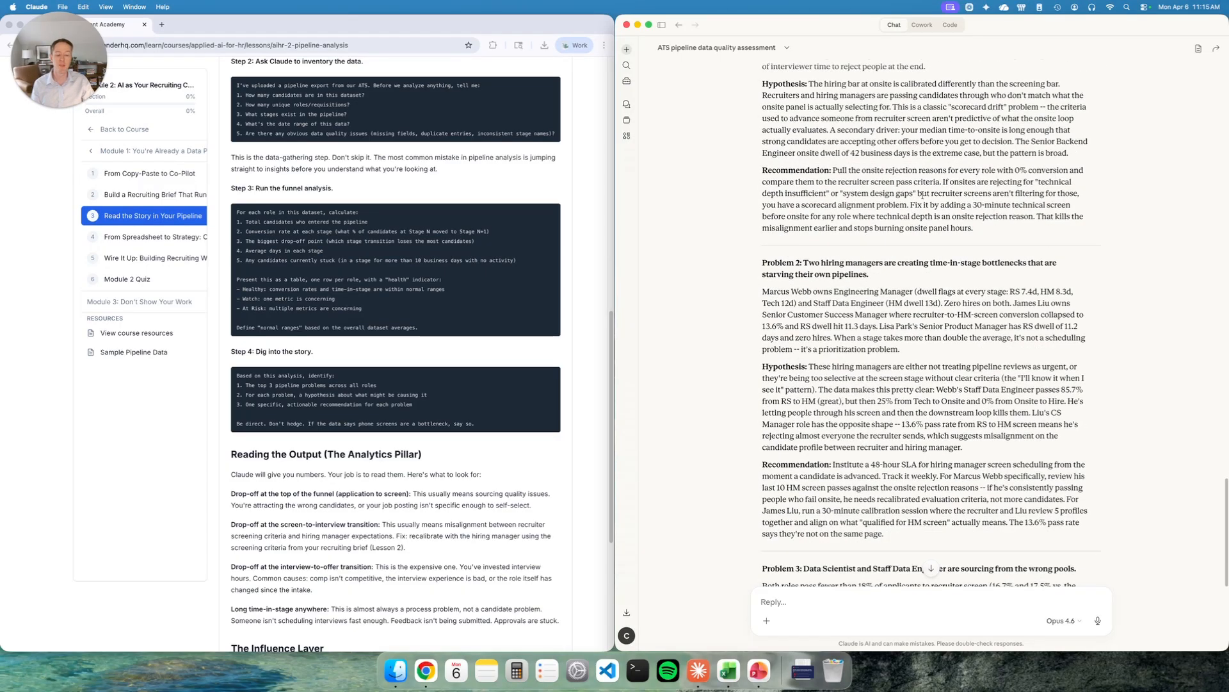
scroll(832, 202, "down", 3)
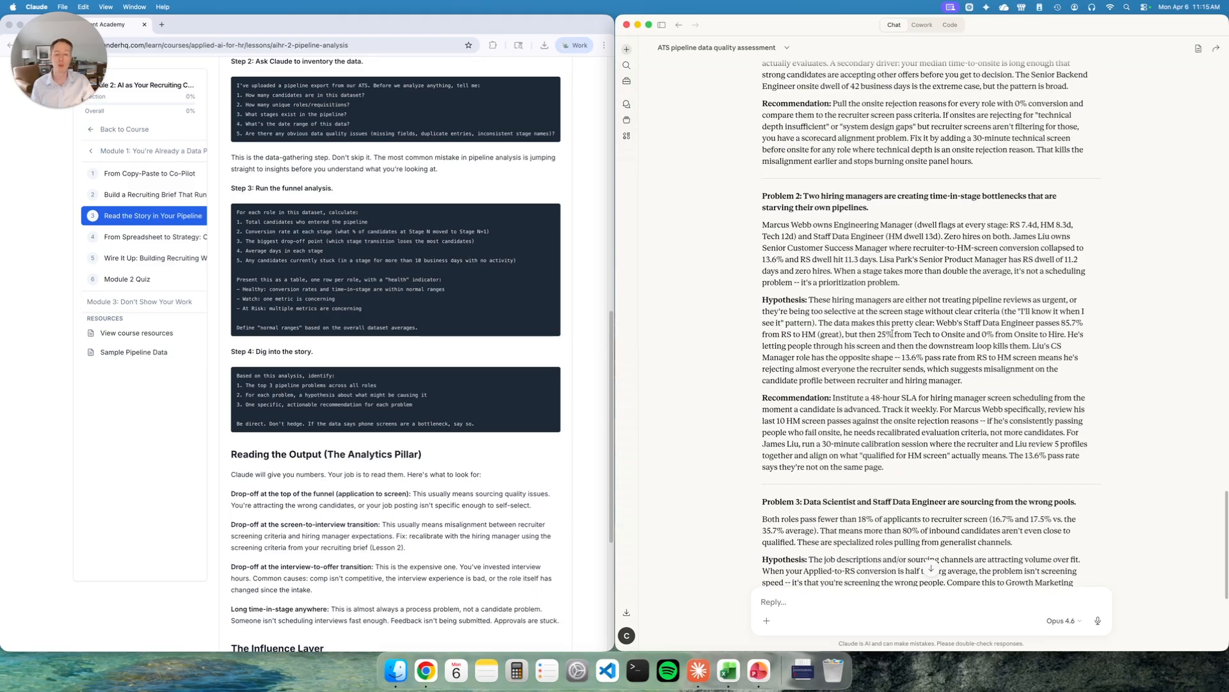
scroll(904, 330, "down", 3)
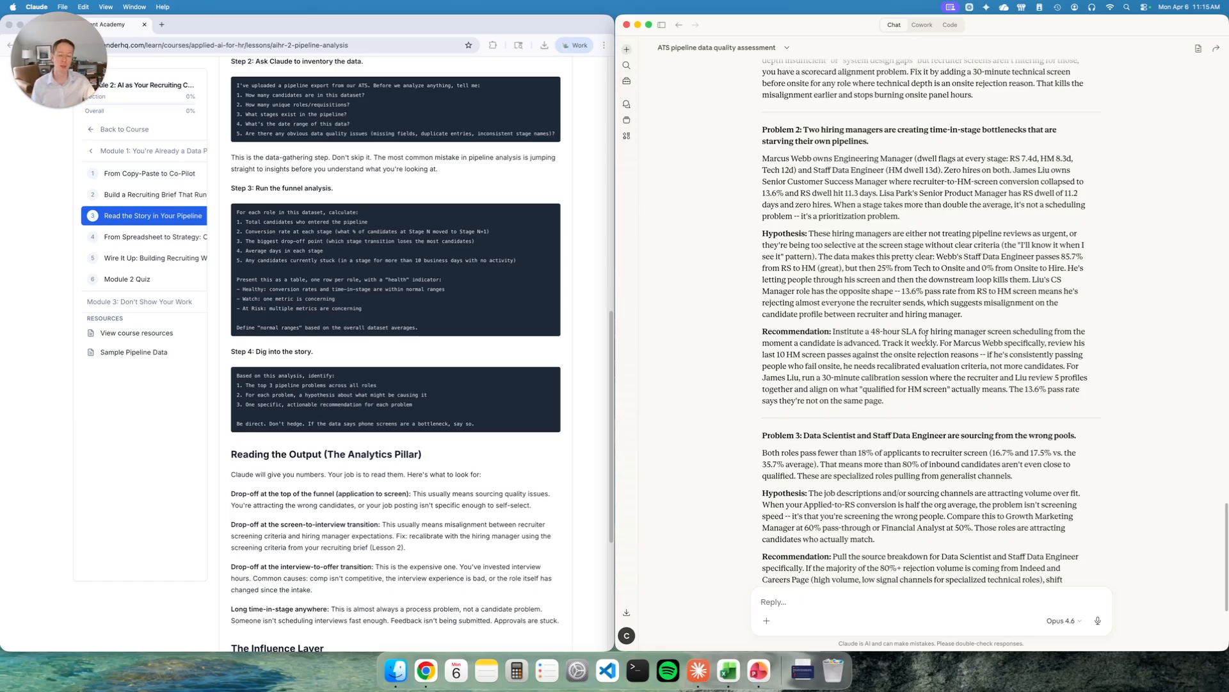
scroll(845, 261, "down", 4)
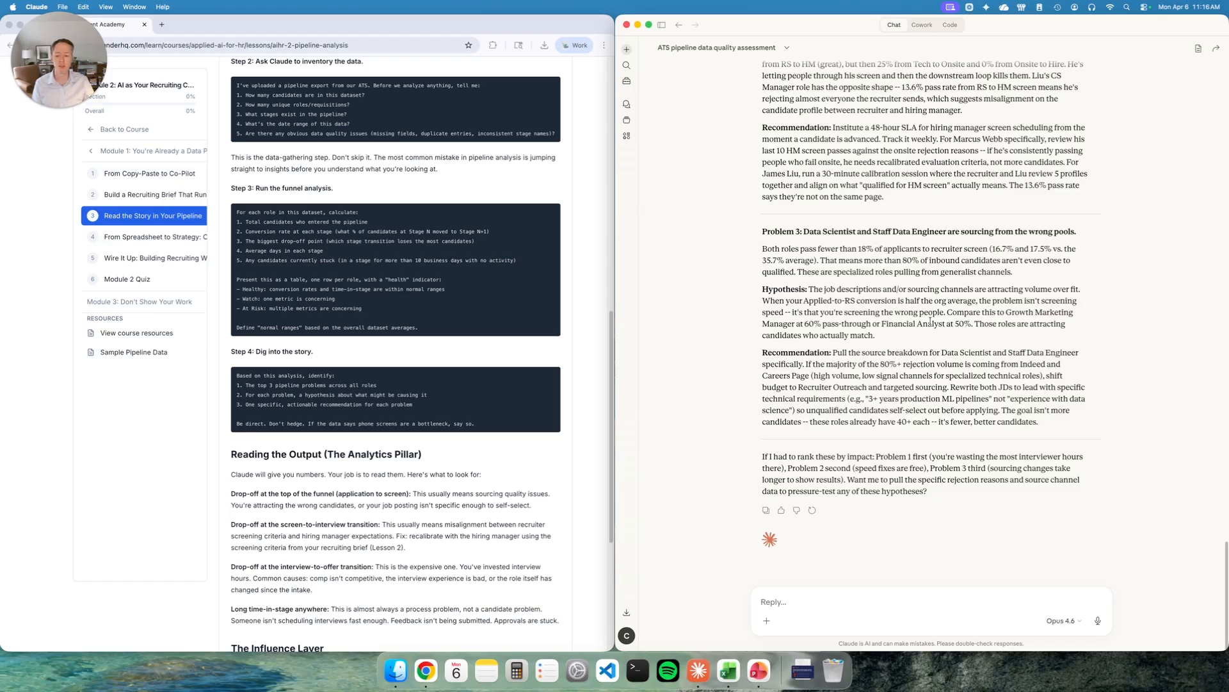
scroll(430, 403, "down", 5)
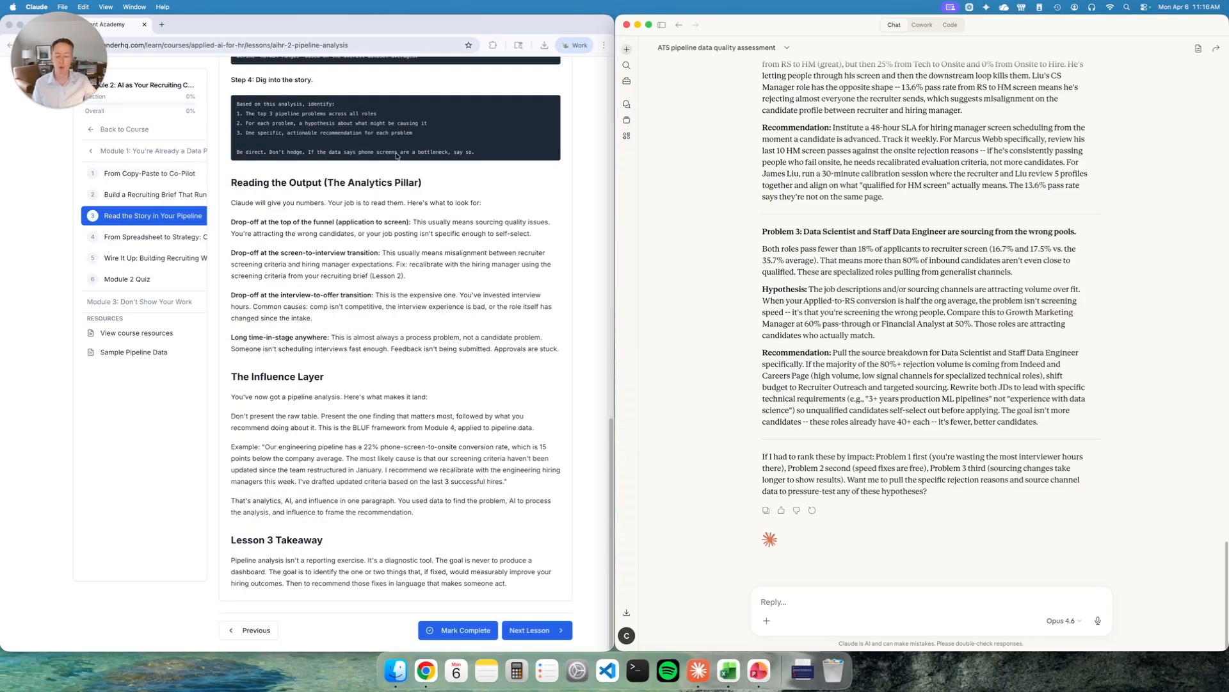
- Open the 3-Slide Executive Data Presentation Template from the academy's Resources and download its PDF
scroll(446, 354, "up", 20)
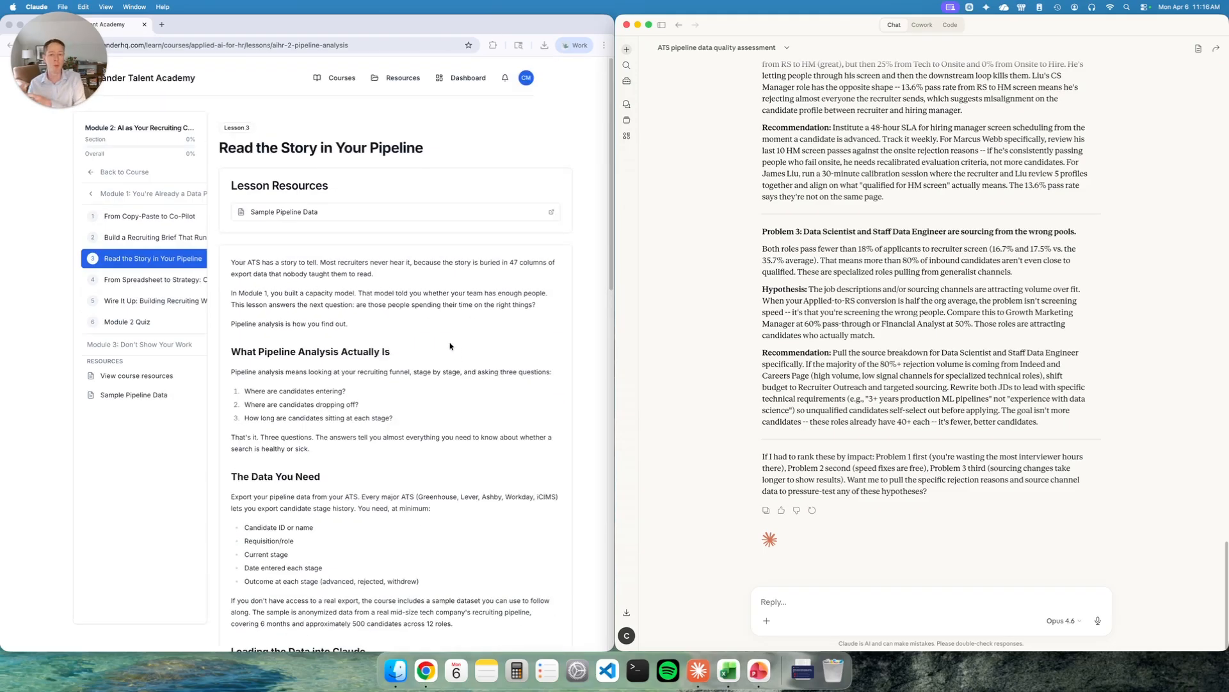
left_click(404, 79, "super")
left_click(211, 25)
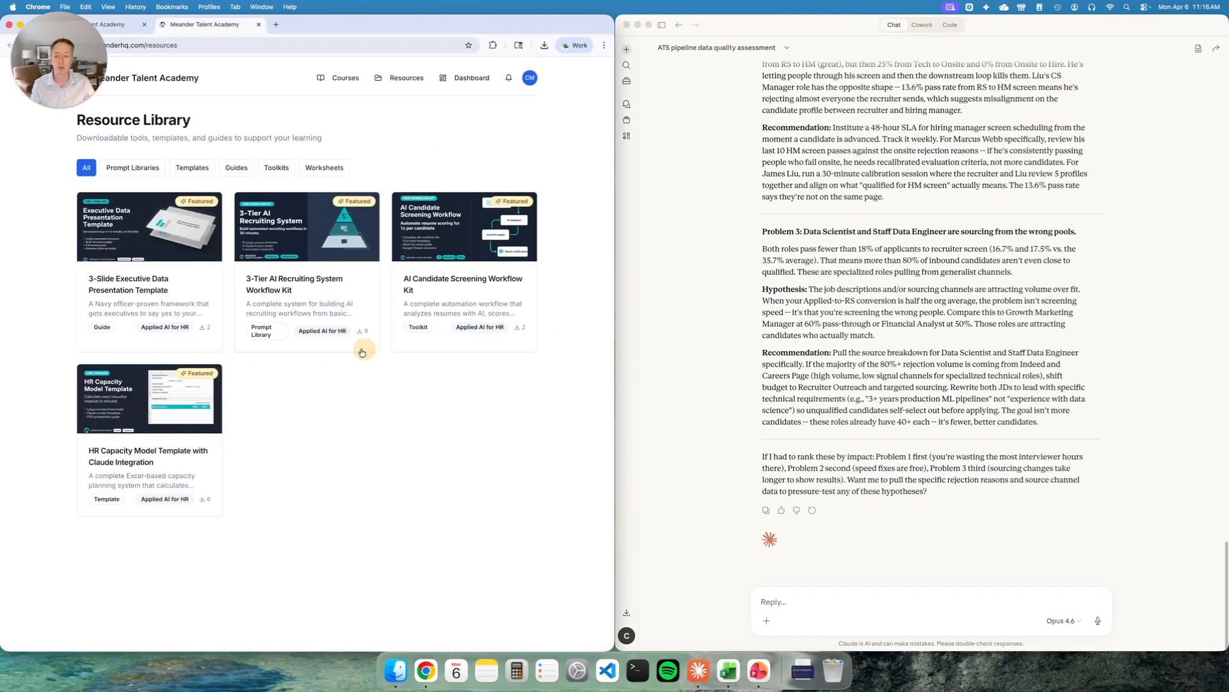
left_click(146, 248)
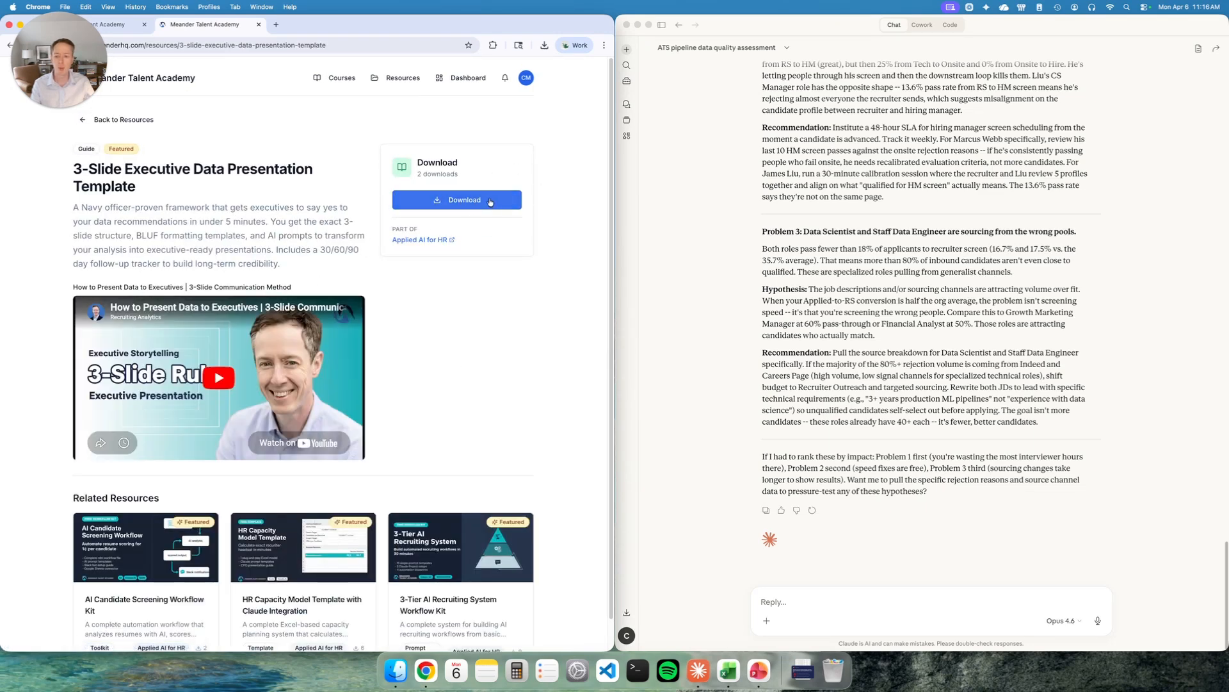
left_click(441, 202)
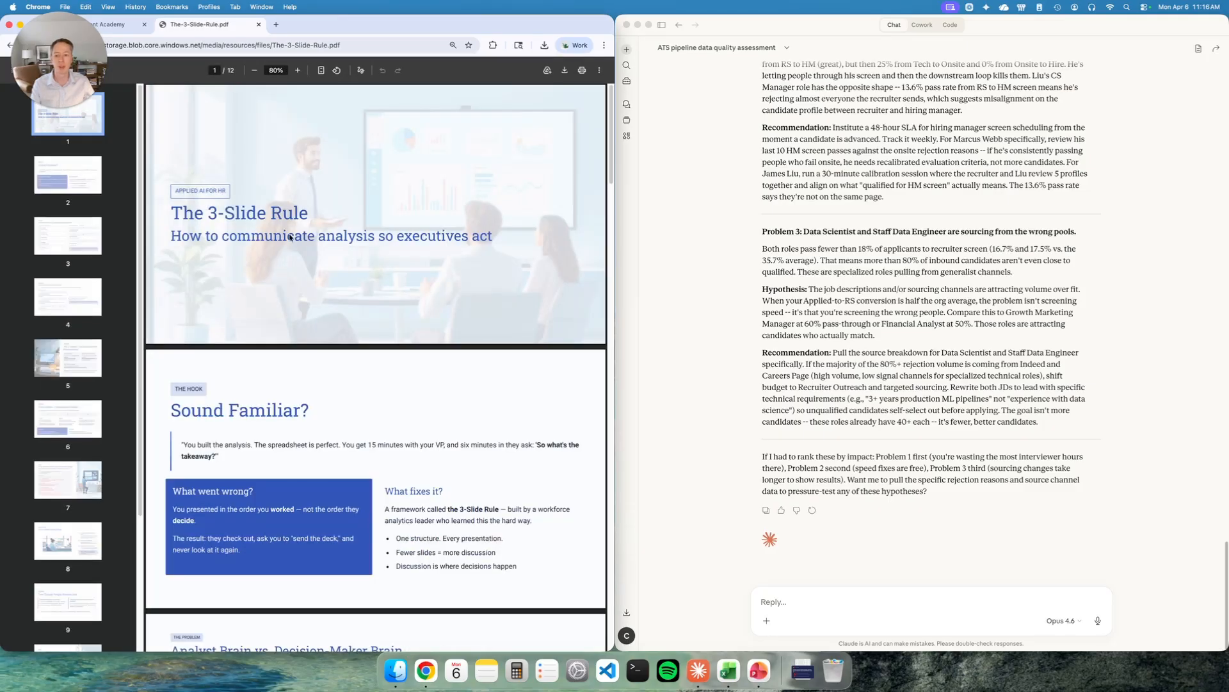
- Copy the Live Build with Claude prompt from page 7 of the 3-Slide Rule PDF
scroll(349, 217, "down", 20)
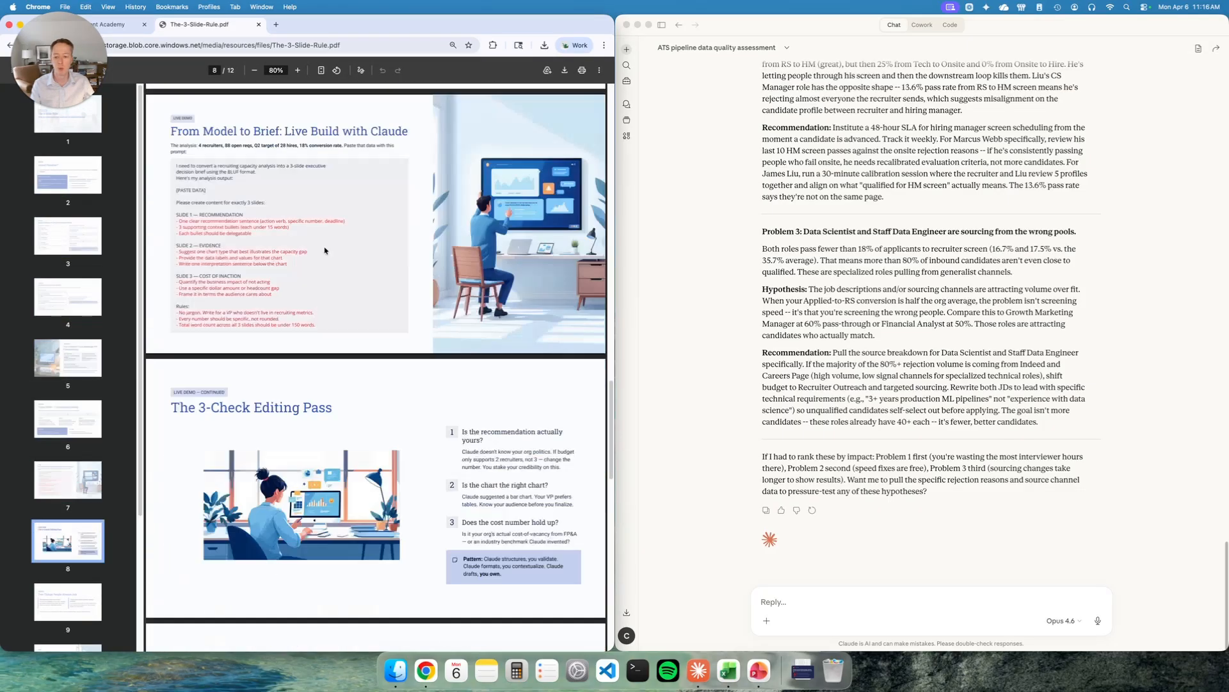
scroll(324, 250, "up", 5)
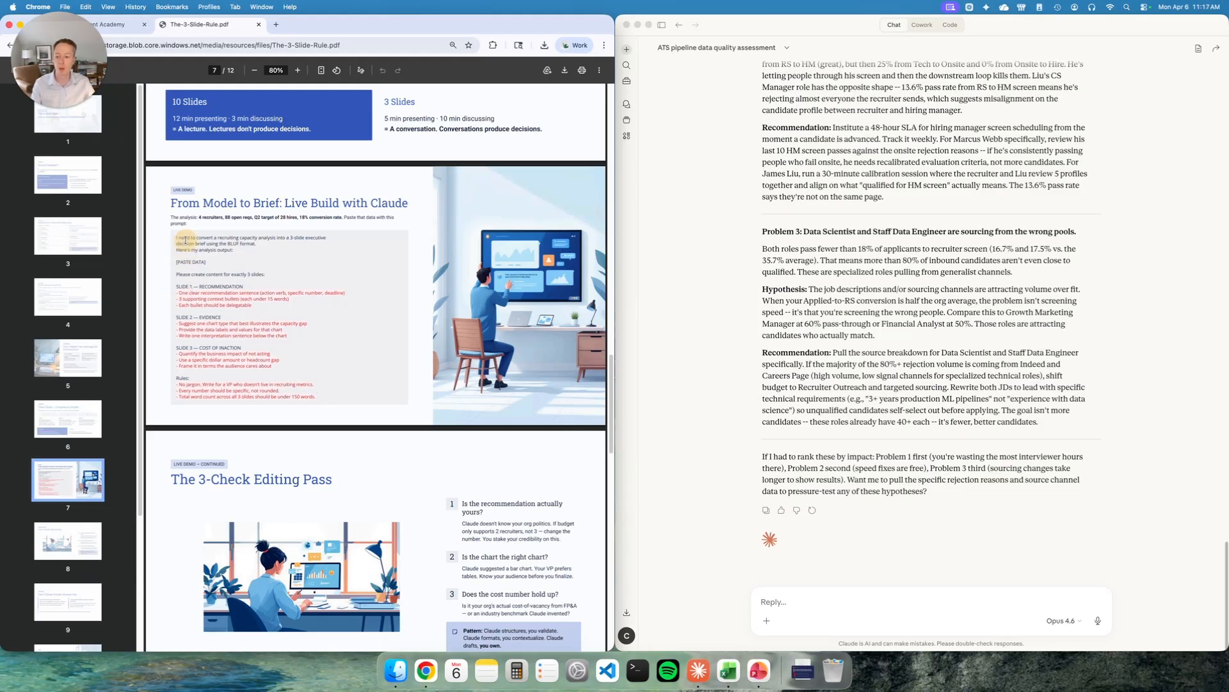
left_click_drag(175, 237, 317, 399)
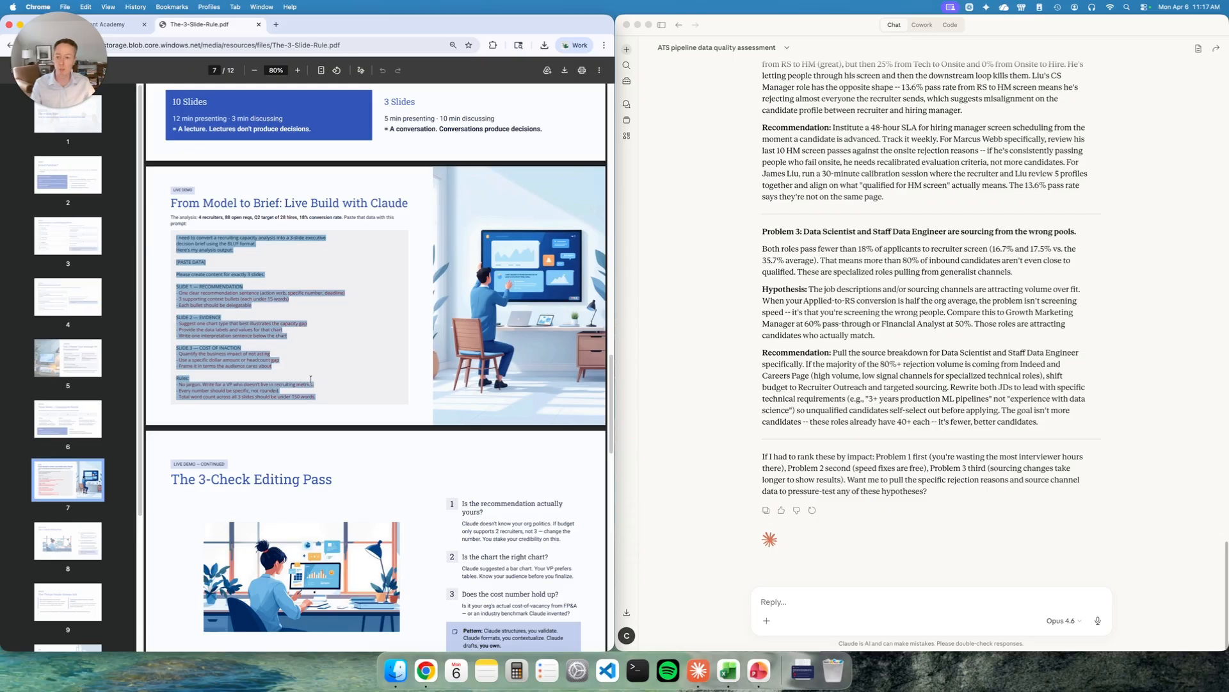
right_click(211, 235)
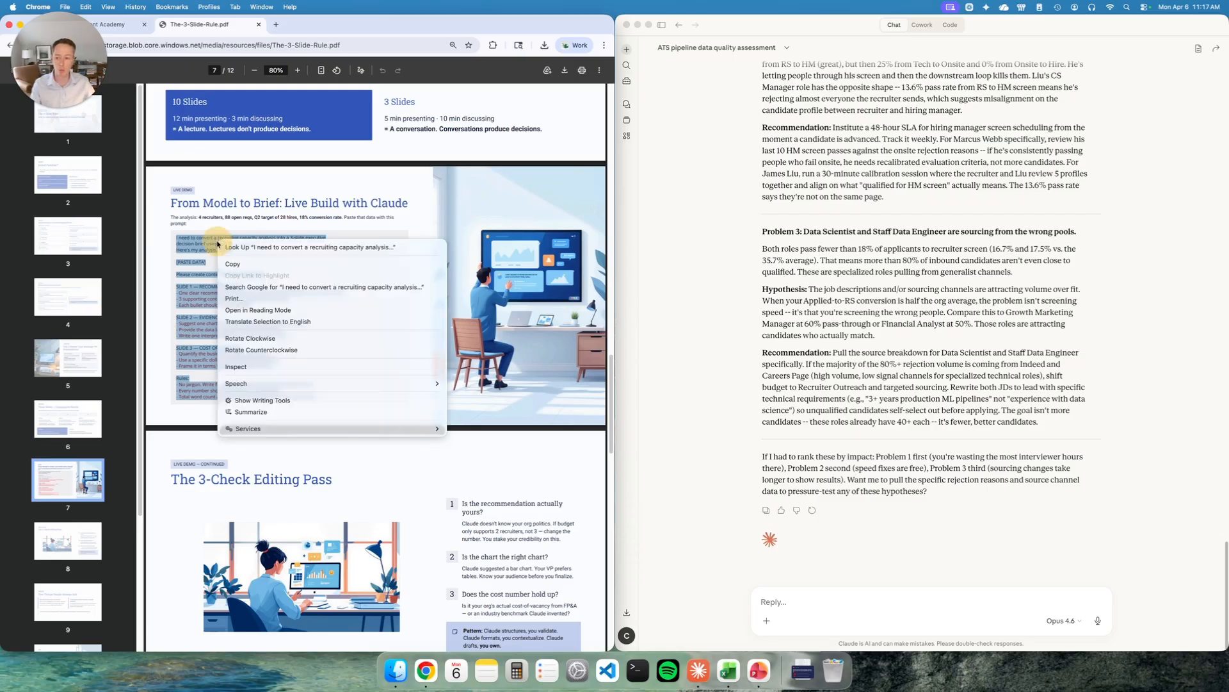
left_click(244, 265)
- Paste the brief prompt into Claude's reply box and change 'capacity' to 'pipeline'
left_click(800, 603)
key("super+v")
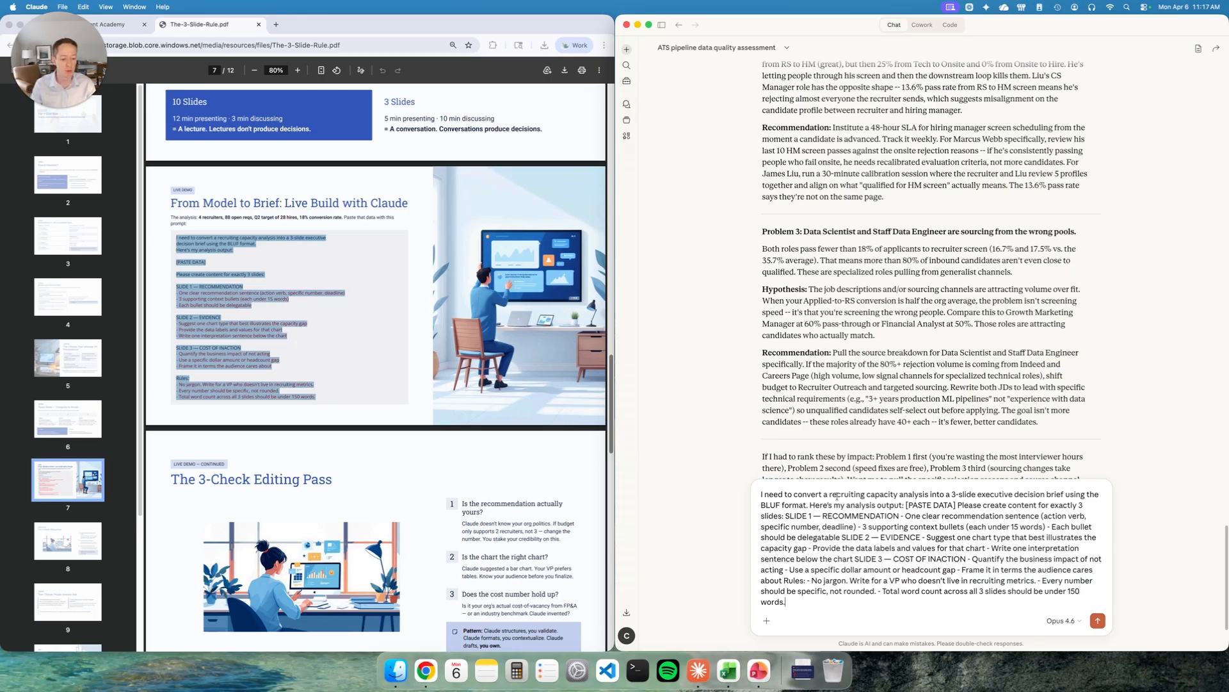
double_click(875, 493)
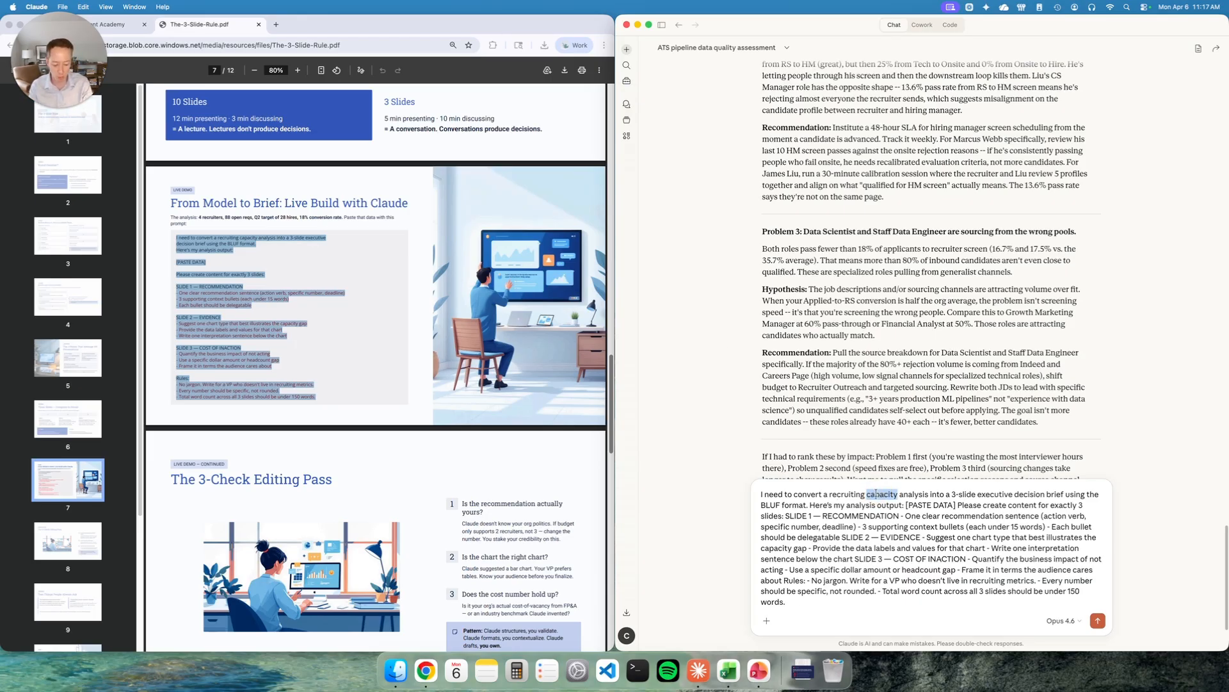
type("pipeline")
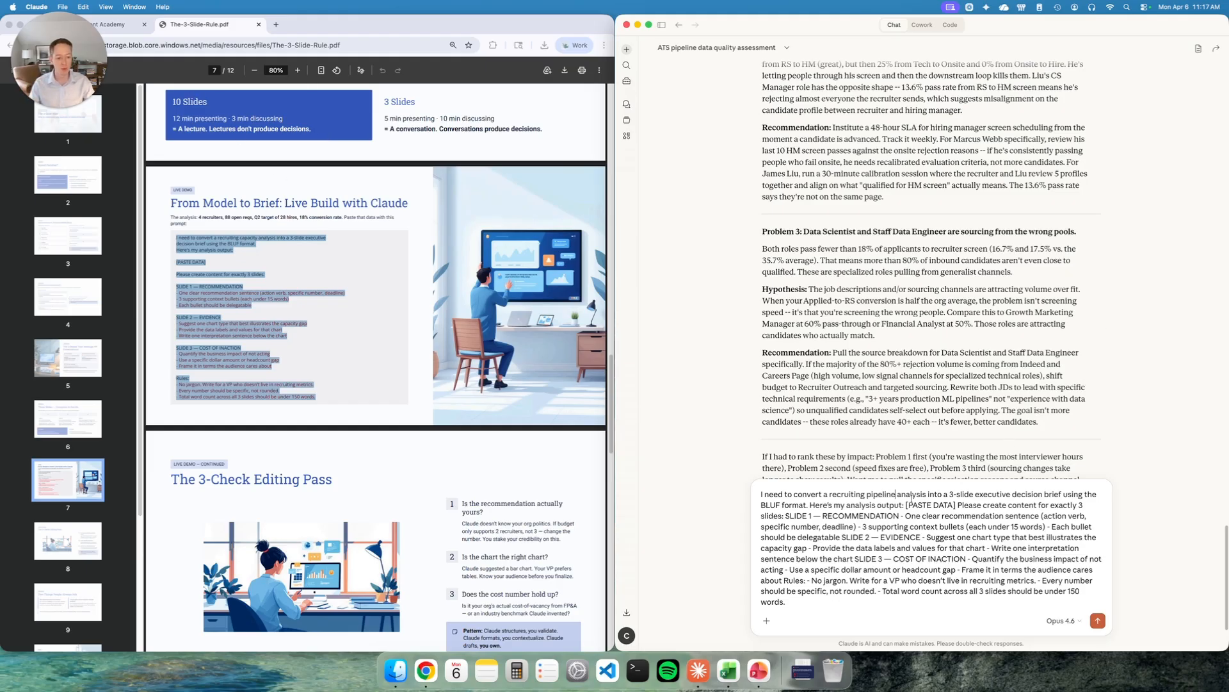
- Replace the [PASTE DATA] placeholder with 'use the data from this chat.' and send the prompt
left_click_drag(907, 505, 955, 505)
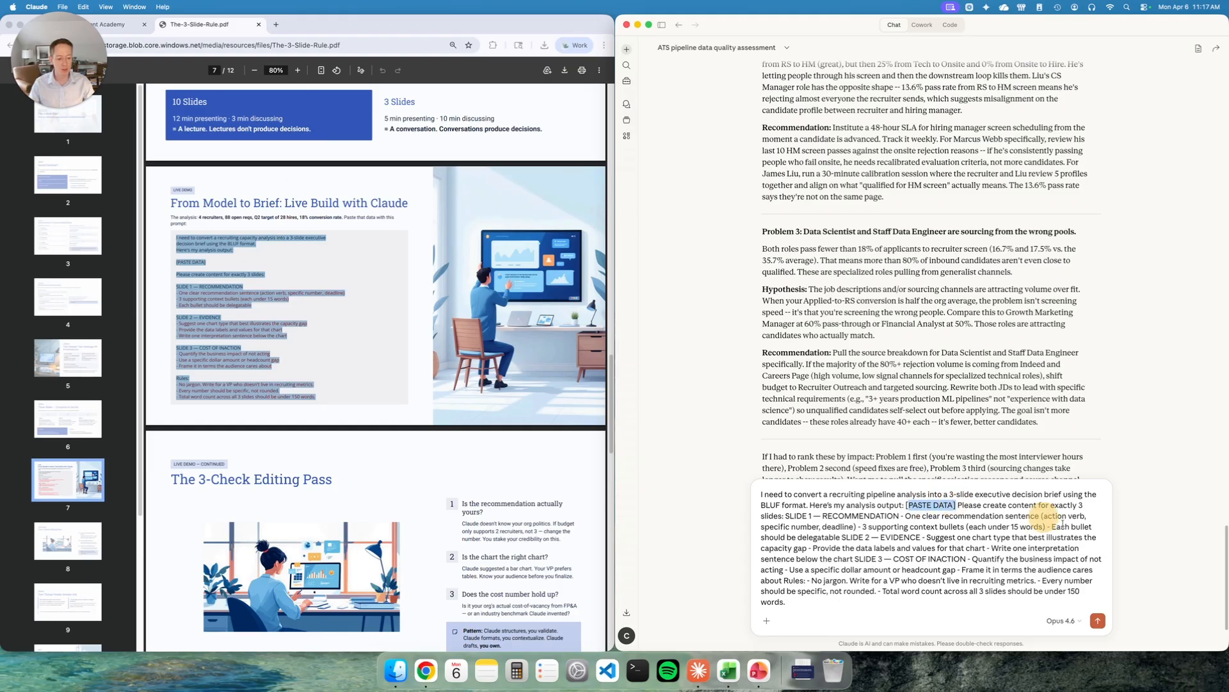
type("use the")
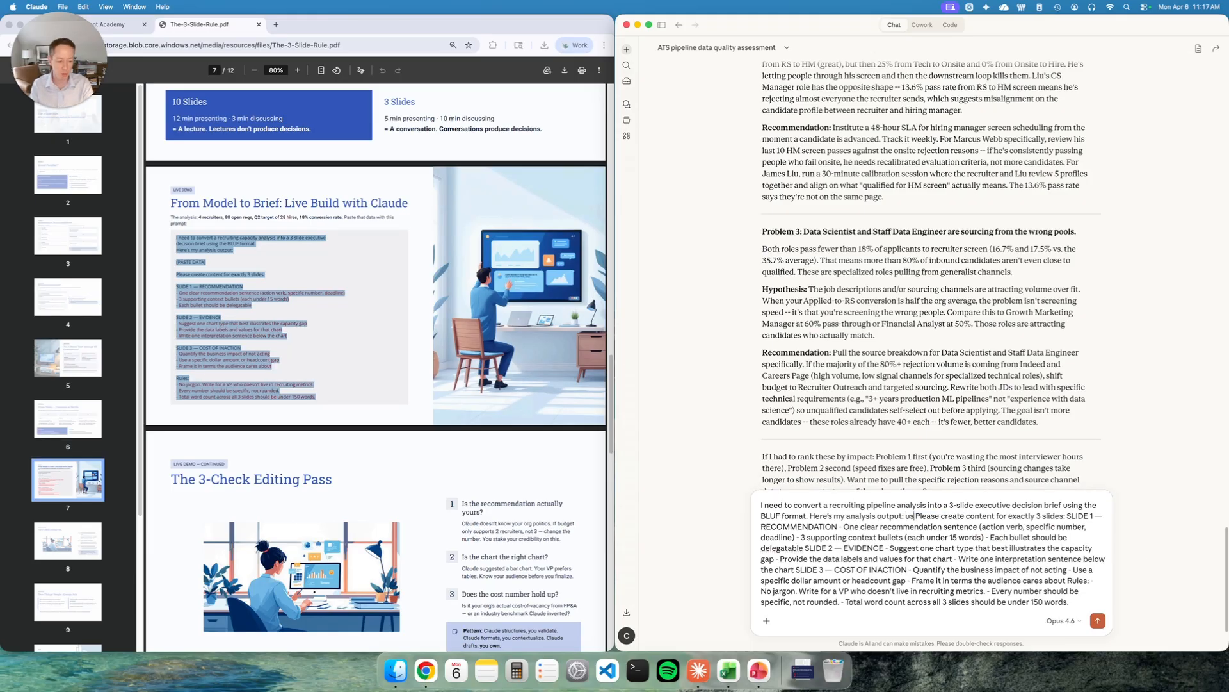
type(" data from this chat")
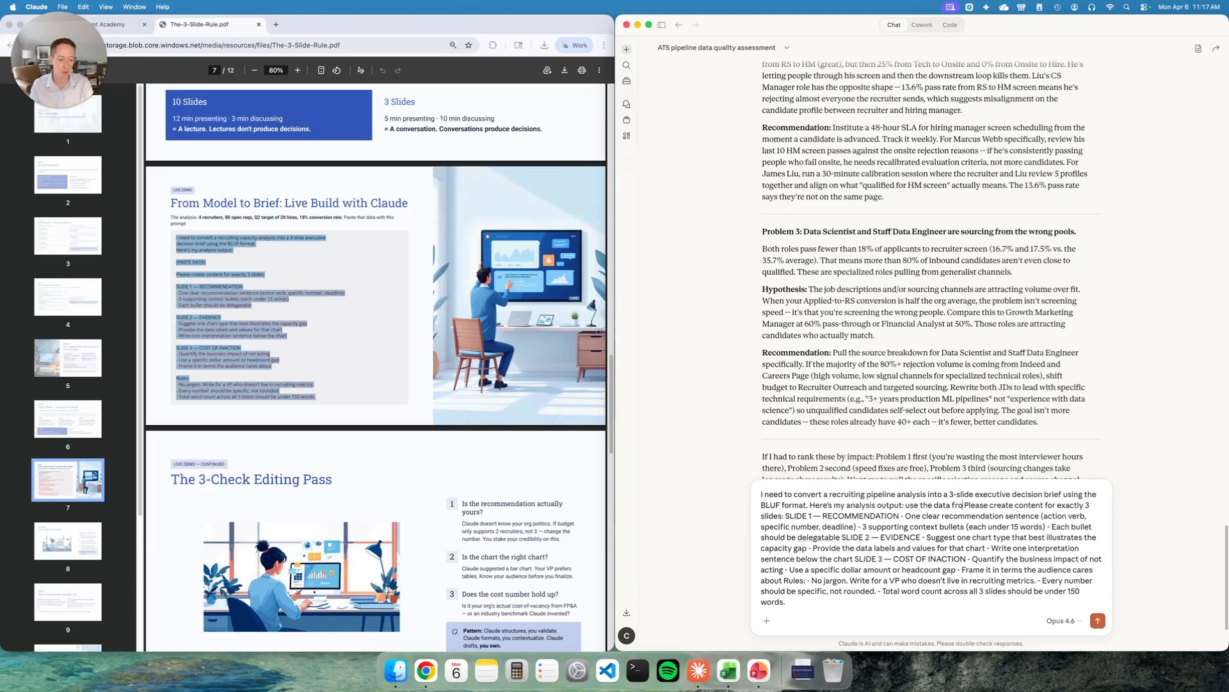
type(".")
key("Return")
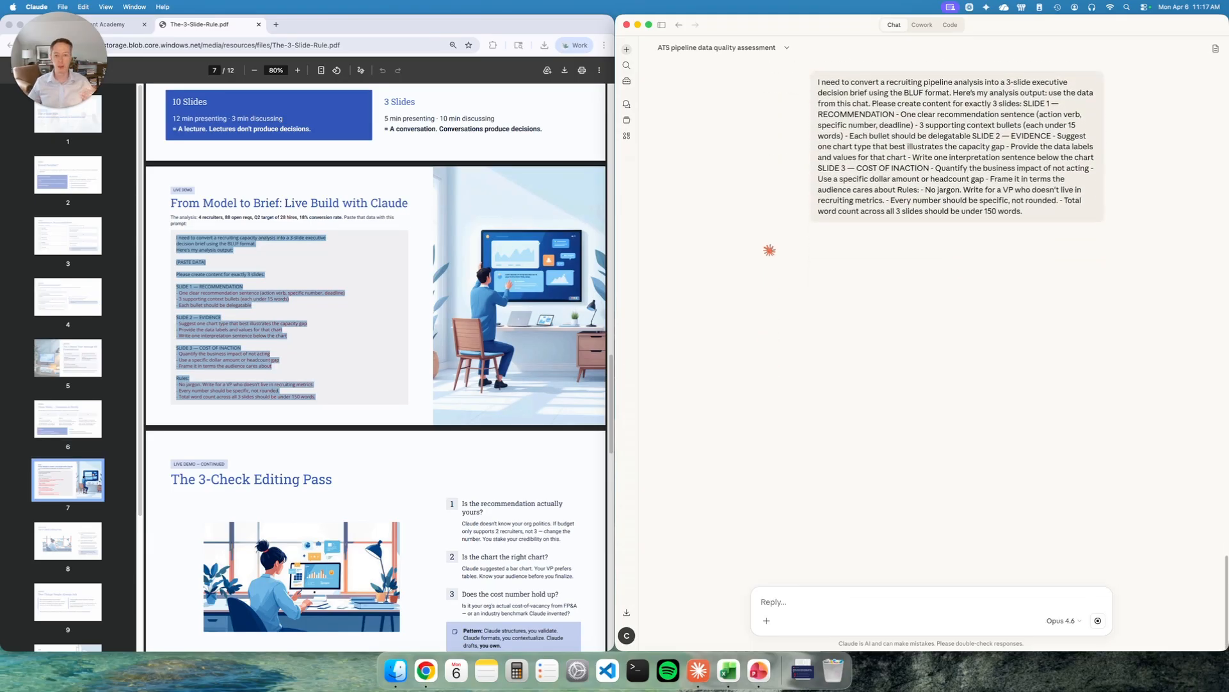
- Open the generated Pipeline_Decision_Brief presentation from Downloads in PowerPoint
left_click(803, 670)
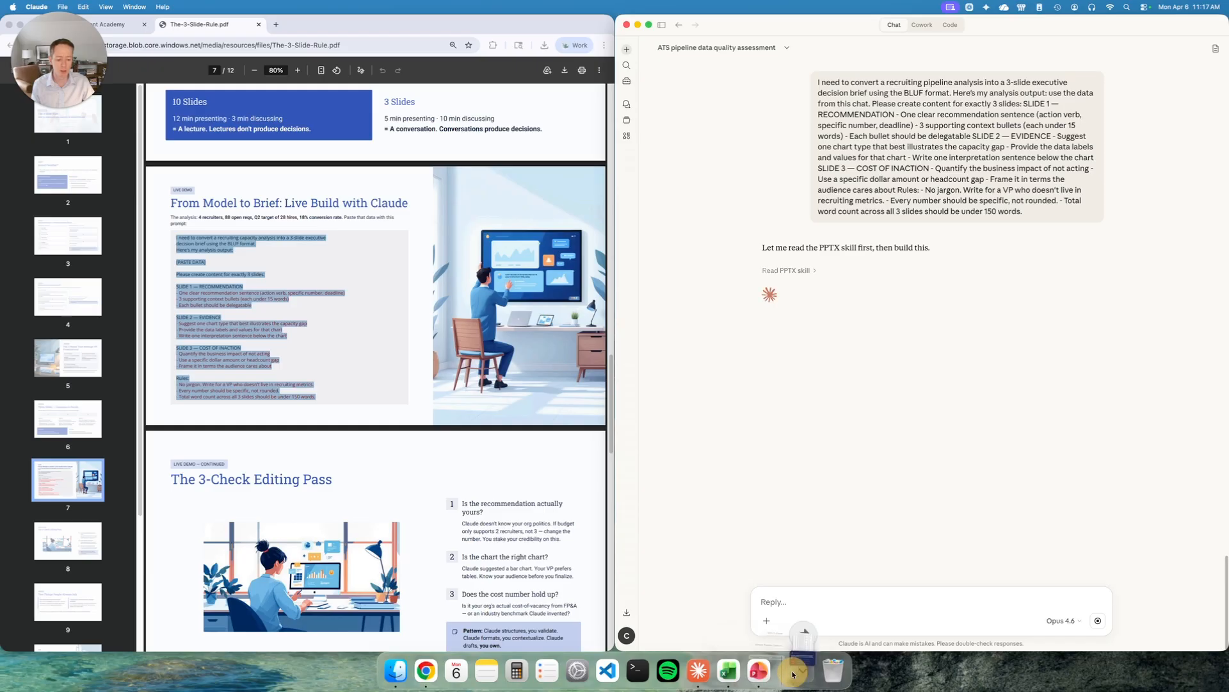
left_click(803, 636)
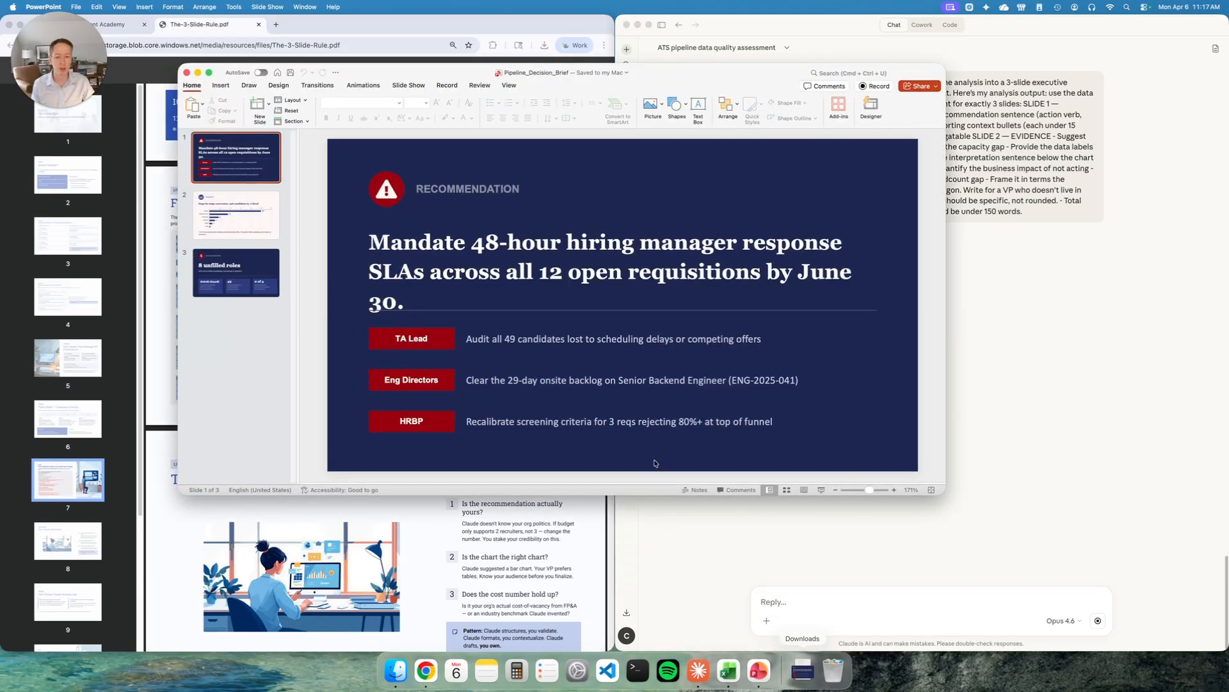